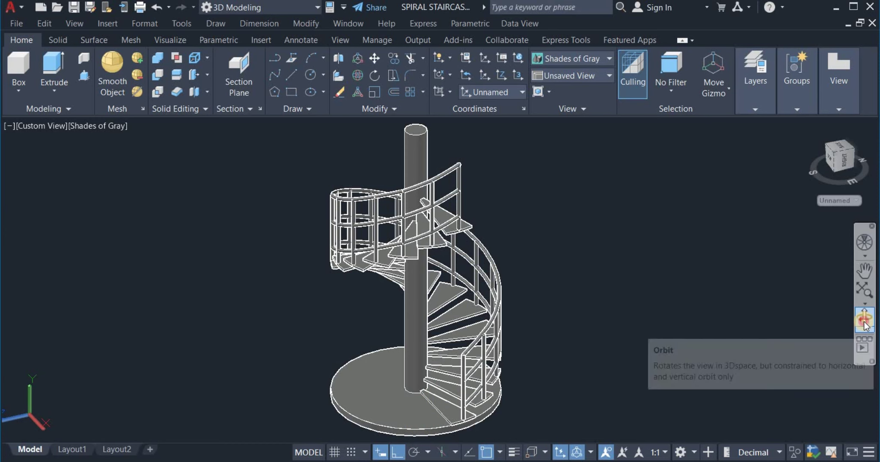
Orbit around the finished spiral staircase model to examine its treads, railing and central column.
{"action": "left_click", "coordinate": [865, 322]}
{"action": "mouse_move", "coordinate": [478, 361]}
{"action": "left_mouse_down"}
{"action": "mouse_move", "coordinate": [476, 345]}
{"action": "mouse_move", "coordinate": [478, 355]}
{"action": "mouse_move", "coordinate": [486, 349]}
{"action": "left_mouse_up"}
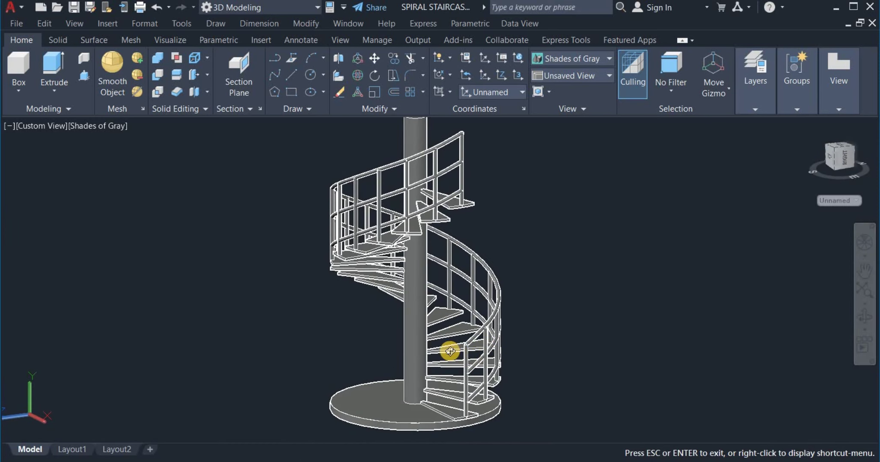
{"action": "left_click_drag", "start_coordinate": [470, 341], "coordinate": [475, 296]}
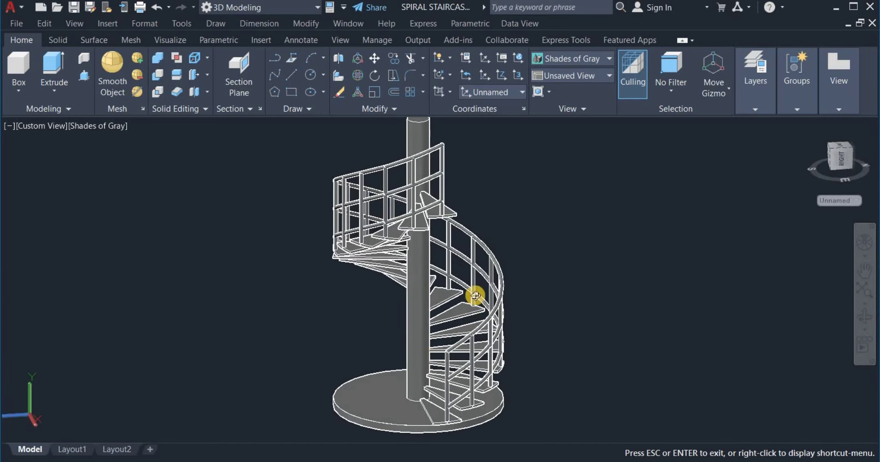
{"action": "right_click", "coordinate": [516, 214]}
{"action": "left_click", "coordinate": [537, 221]}
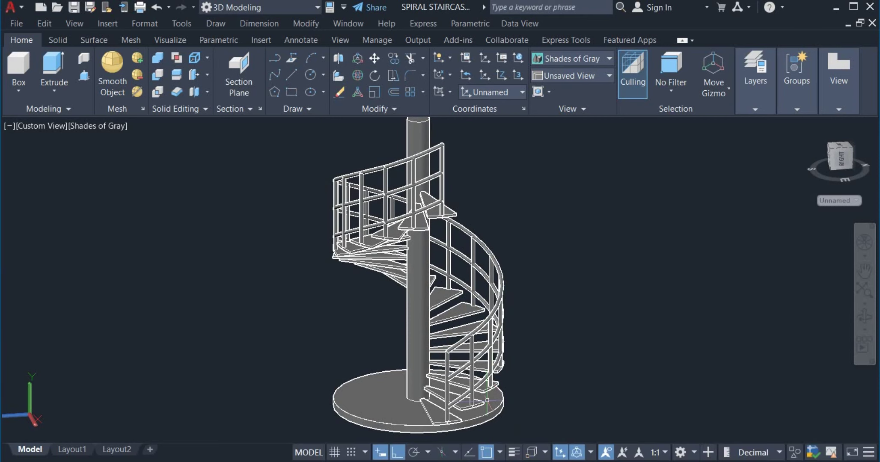
Switch to the other spiral staircase drawing and examine its solid steps, railing and base up close.
{"action": "left_click", "coordinate": [453, 461]}
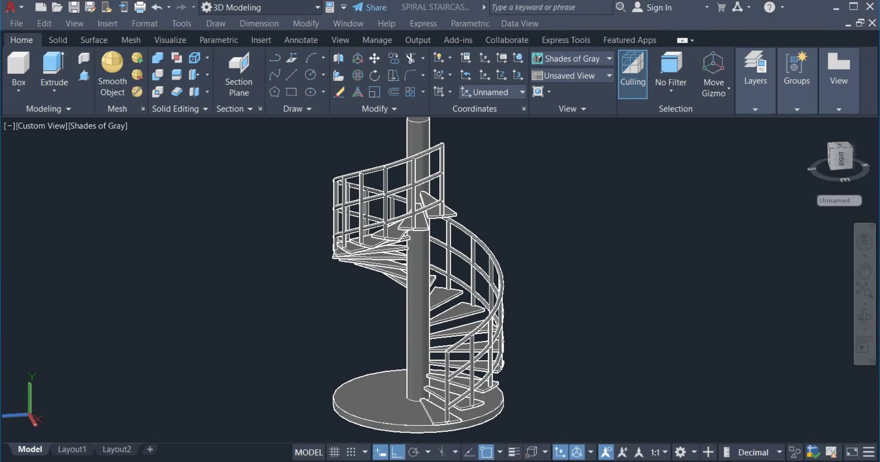
{"action": "left_click", "coordinate": [400, 434]}
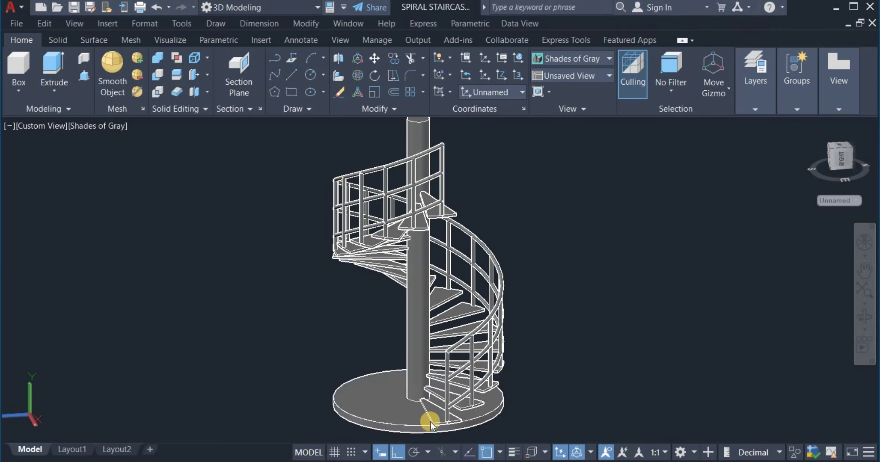
{"action": "scroll", "coordinate": [430, 302], "scroll_direction": "up", "scroll_amount": 2}
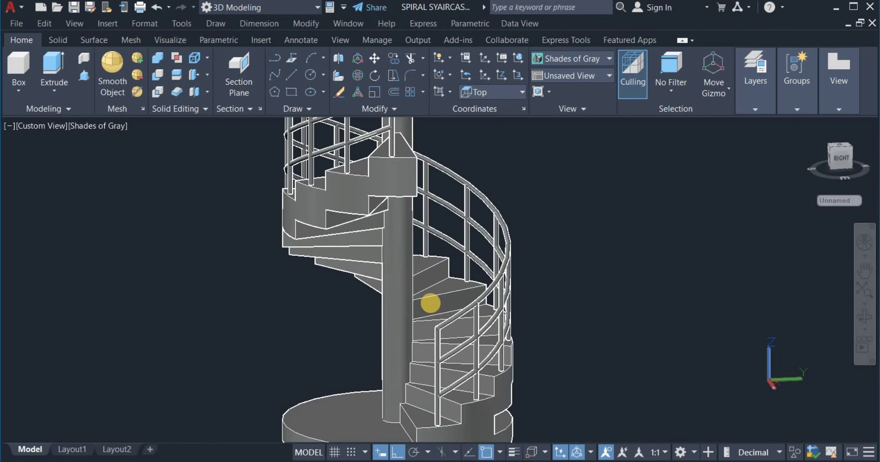
{"action": "scroll", "coordinate": [395, 307], "scroll_direction": "up", "scroll_amount": 2}
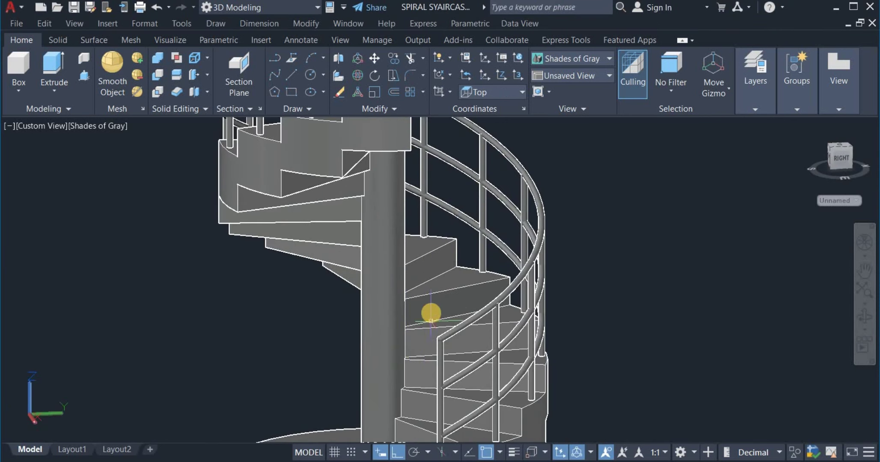
{"action": "scroll", "coordinate": [418, 294], "scroll_direction": "down", "scroll_amount": 2}
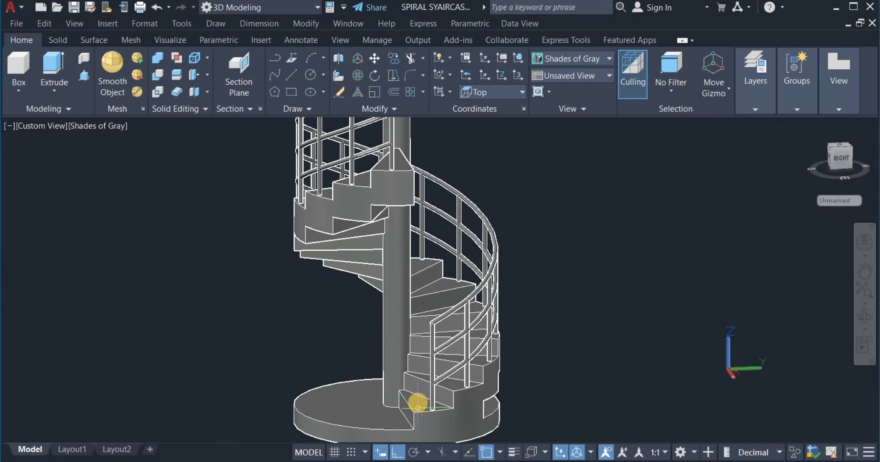
{"action": "scroll", "coordinate": [396, 291], "scroll_direction": "down", "scroll_amount": 2}
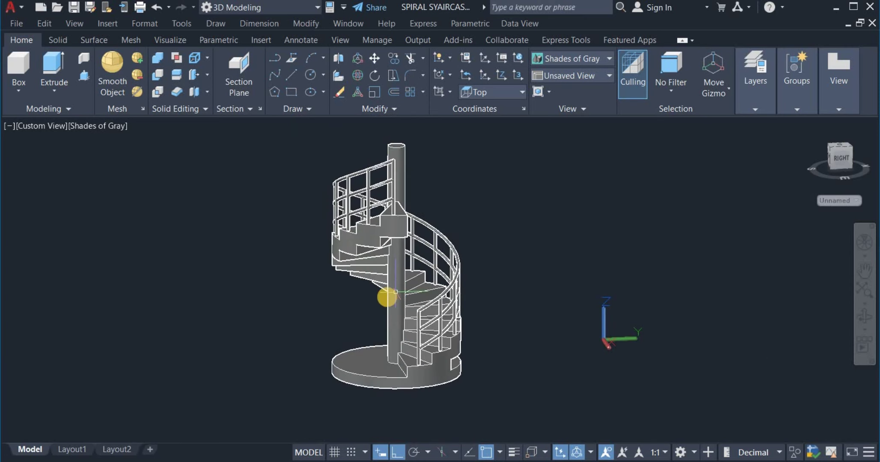
{"action": "scroll", "coordinate": [391, 300], "scroll_direction": "up", "scroll_amount": 2}
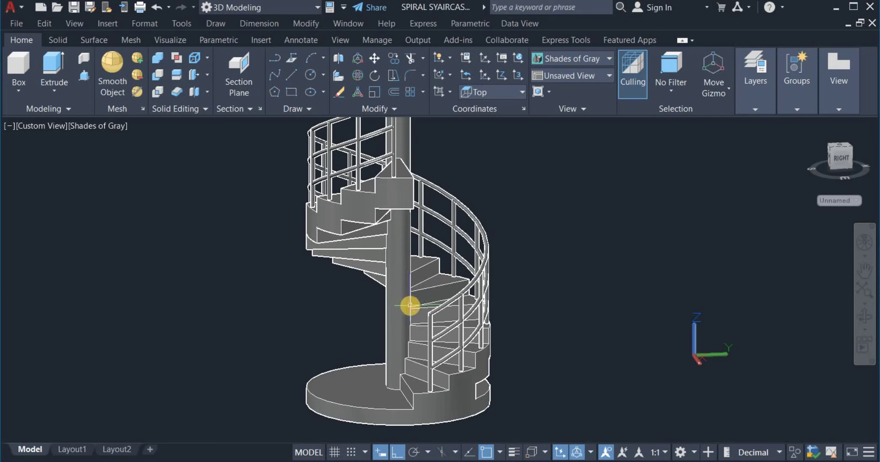
Select the entire existing staircase model, including its railings, and erase it from the drawing.
{"action": "left_click", "coordinate": [585, 393]}
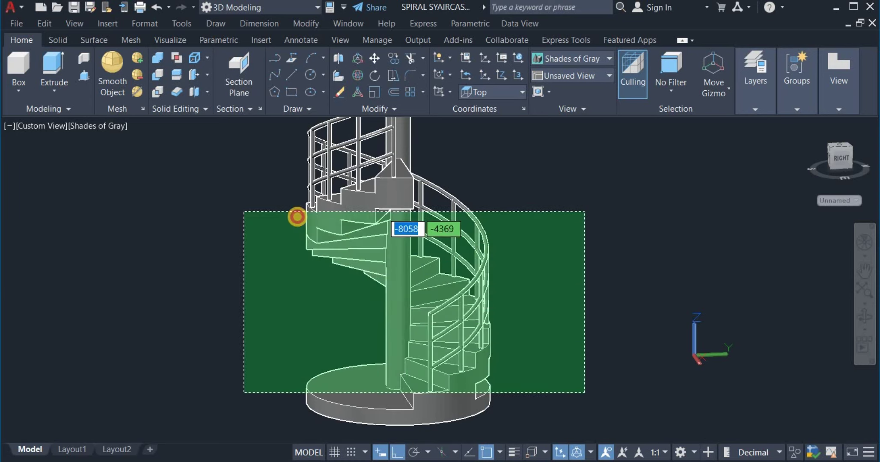
{"action": "left_click", "coordinate": [297, 217]}
{"action": "scroll", "coordinate": [528, 297], "scroll_direction": "down", "scroll_amount": 2}
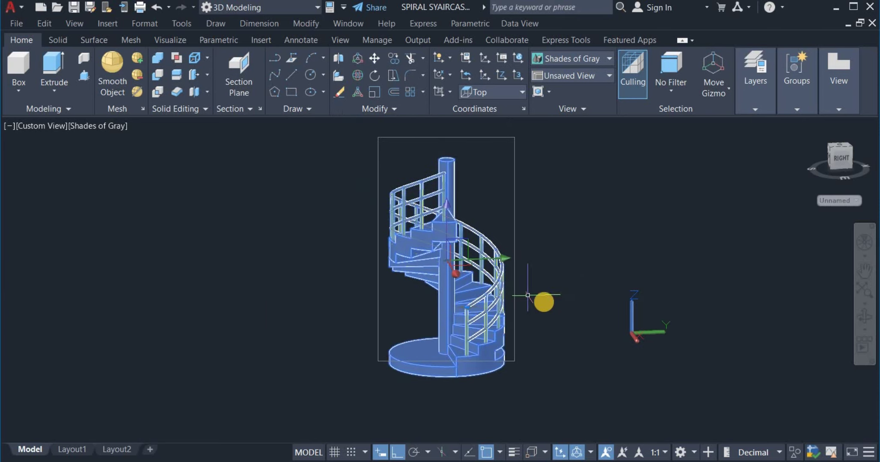
{"action": "left_click", "coordinate": [544, 302]}
{"action": "left_click", "coordinate": [311, 143]}
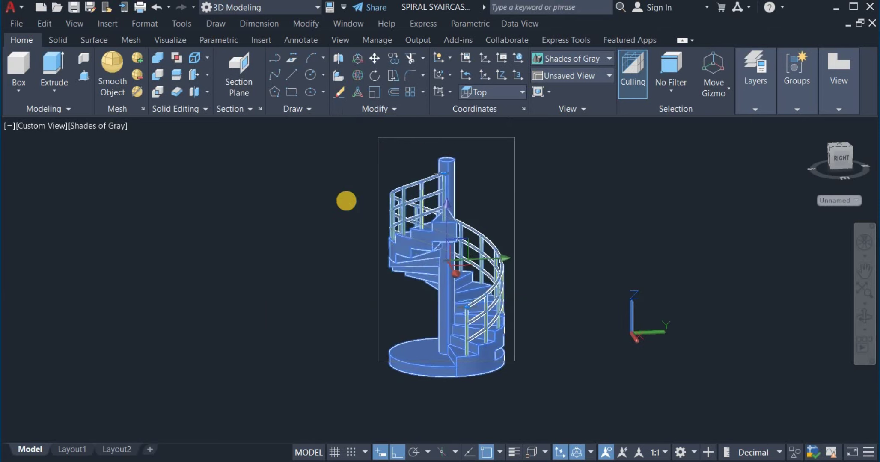
{"action": "right_click", "coordinate": [346, 201]}
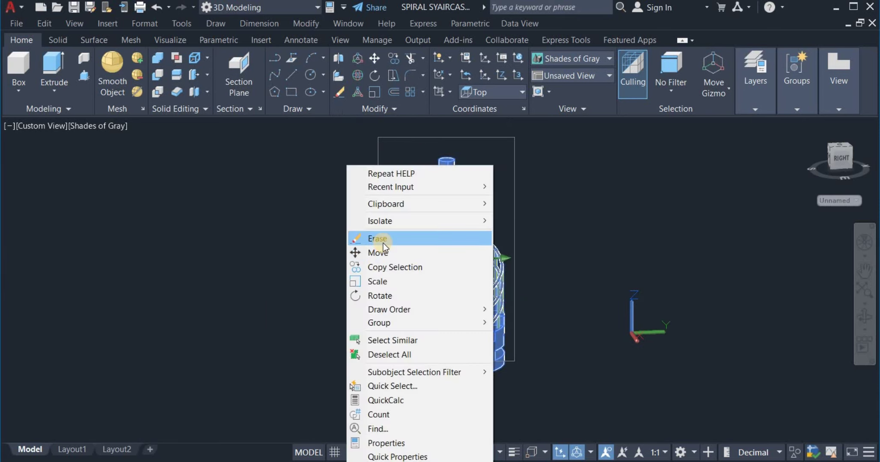
{"action": "left_click", "coordinate": [382, 243]}
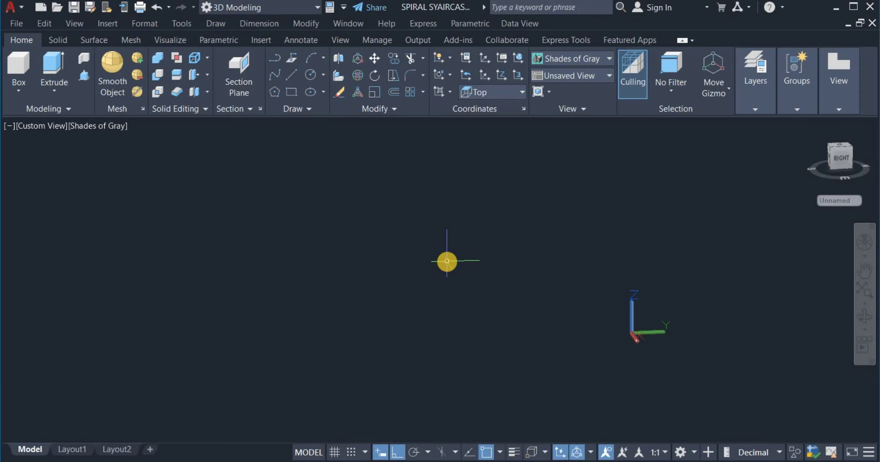
Configure the drawing units as decimal lengths with precision 0 and millimeters for the insertion scale.
{"action": "type", "text": "U"}
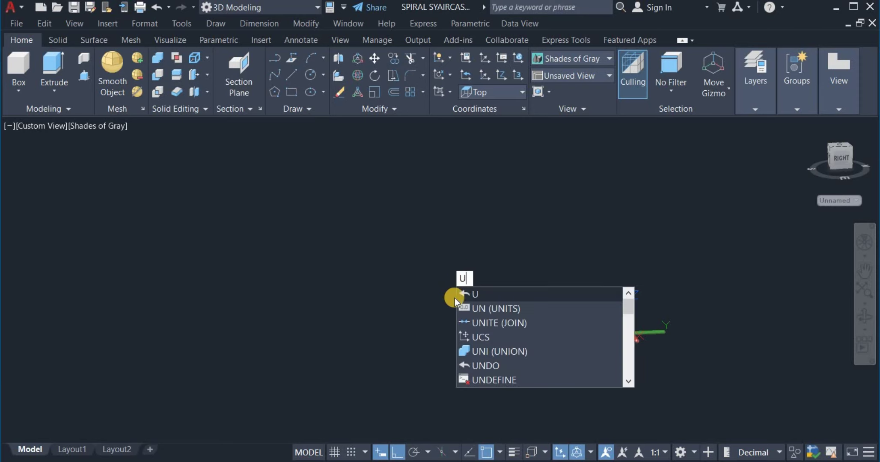
{"action": "left_click", "coordinate": [493, 312]}
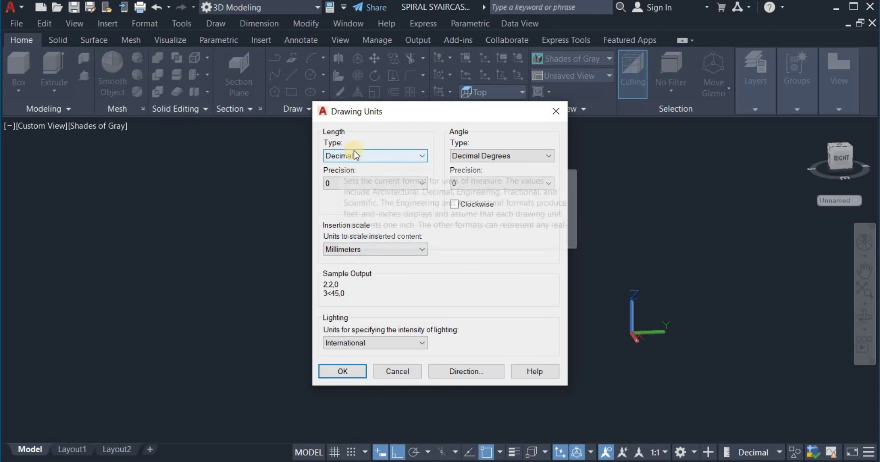
{"action": "left_click", "coordinate": [374, 157]}
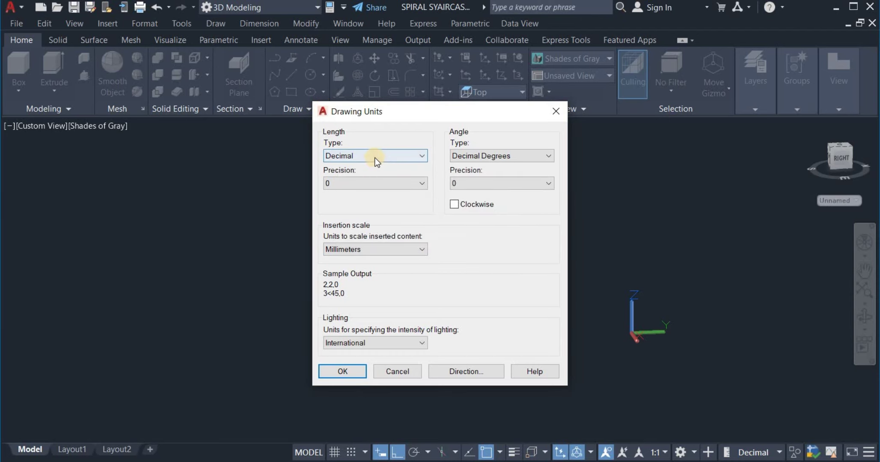
{"action": "left_click", "coordinate": [370, 183]}
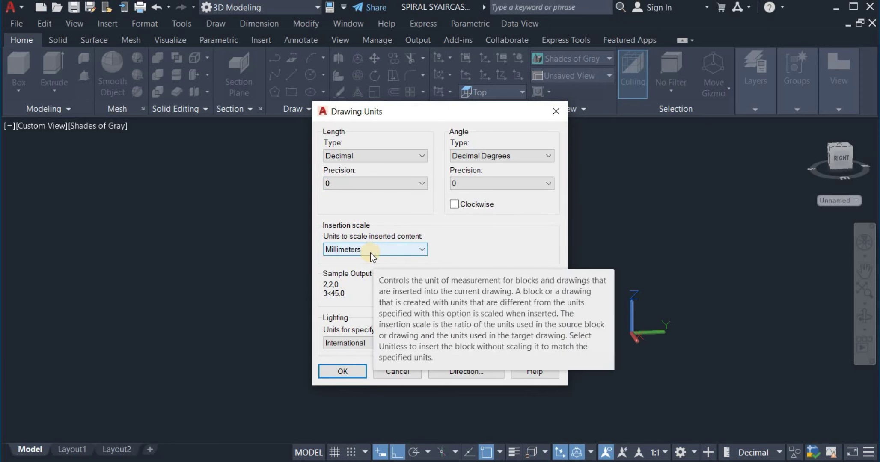
{"action": "left_click", "coordinate": [348, 374]}
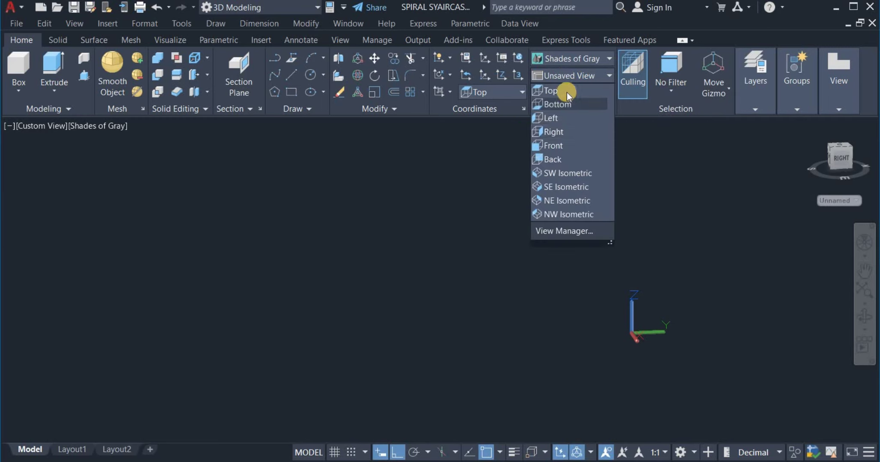
Set the view to Top and keep the 3D Modeling workspace active.
{"action": "left_click", "coordinate": [567, 92]}
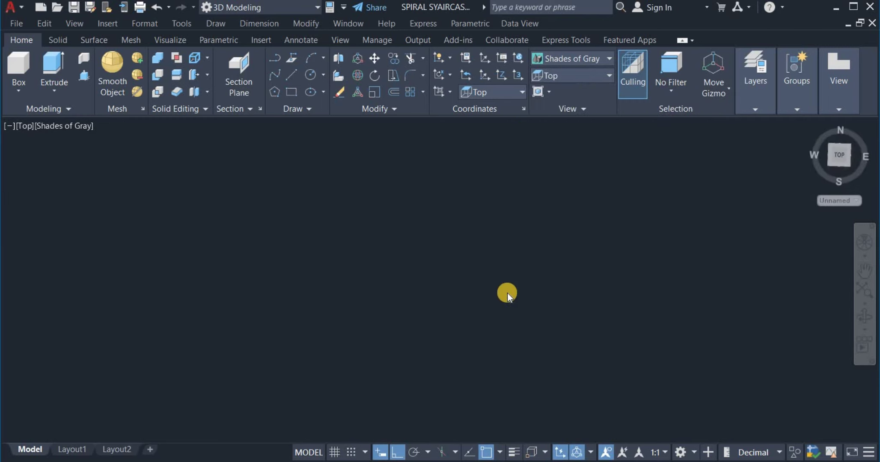
{"action": "left_click", "coordinate": [308, 13]}
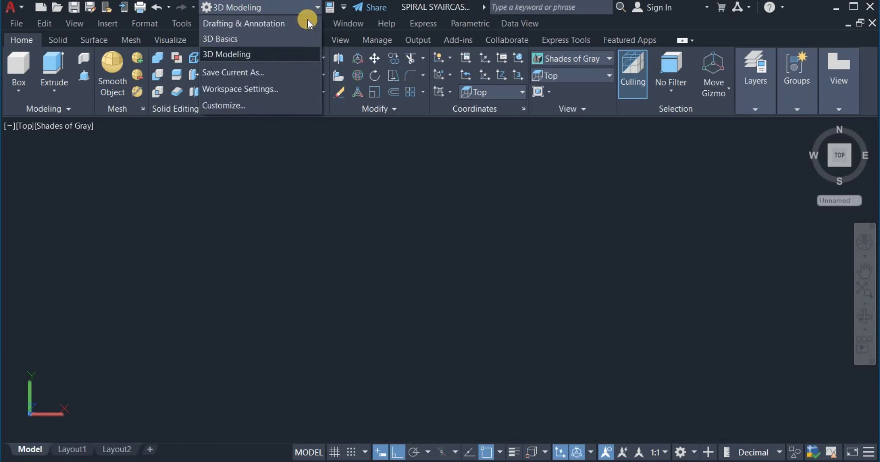
{"action": "left_click", "coordinate": [268, 55]}
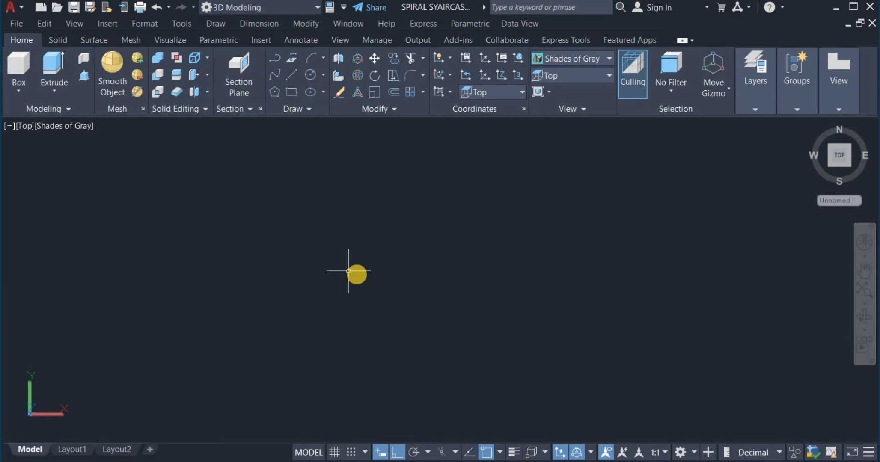
Draw a circle with a diameter of 300 mm in the middle of the empty drawing area.
{"action": "left_click", "coordinate": [311, 73]}
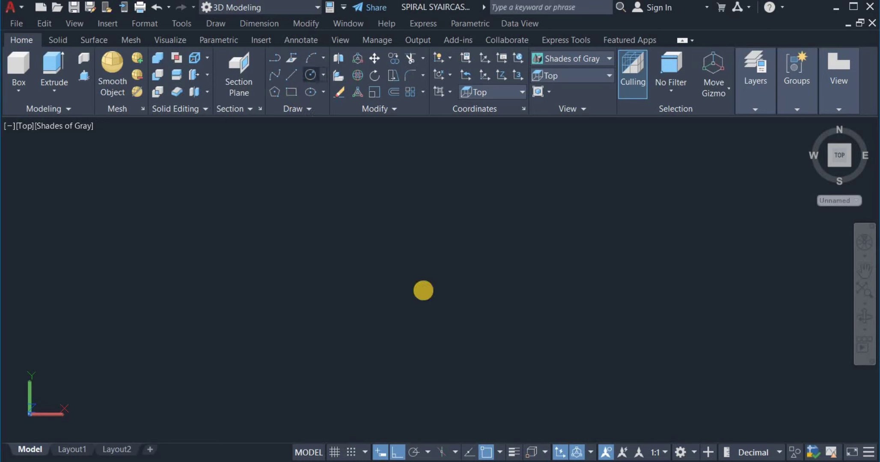
{"action": "left_click", "coordinate": [403, 275]}
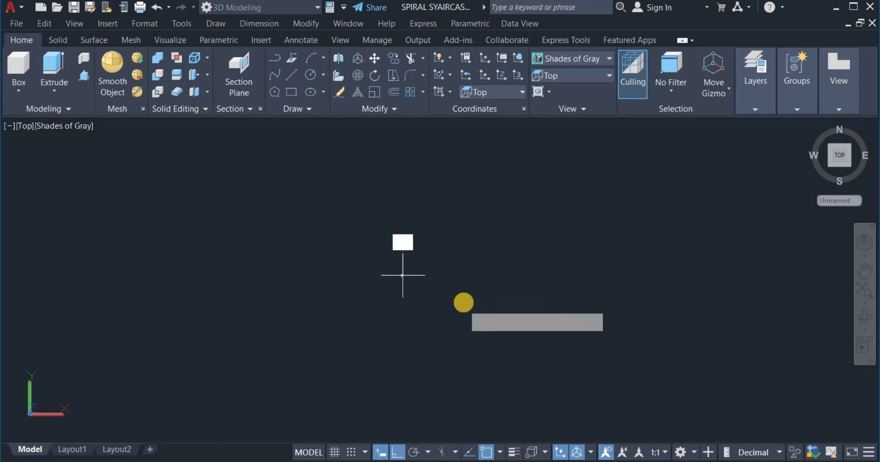
{"action": "right_click", "coordinate": [463, 303]}
{"action": "left_click", "coordinate": [496, 354]}
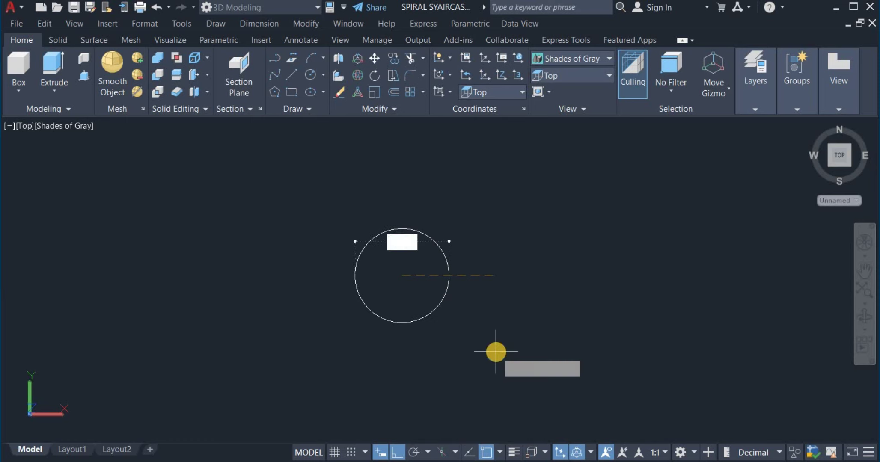
{"action": "type", "text": "200"}
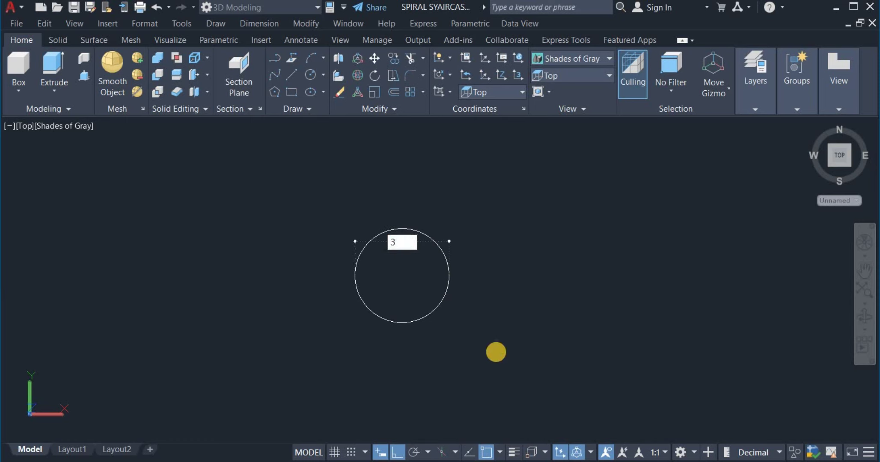
{"action": "key", "text": "Return"}
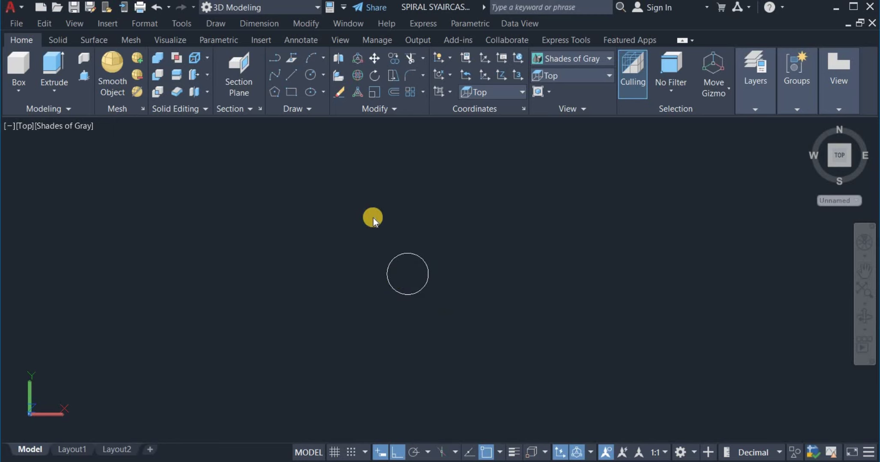
Draw a second circle with a diameter of 2300 mm, concentric with the small circle.
{"action": "right_click", "coordinate": [374, 218]}
{"action": "left_click", "coordinate": [437, 219]}
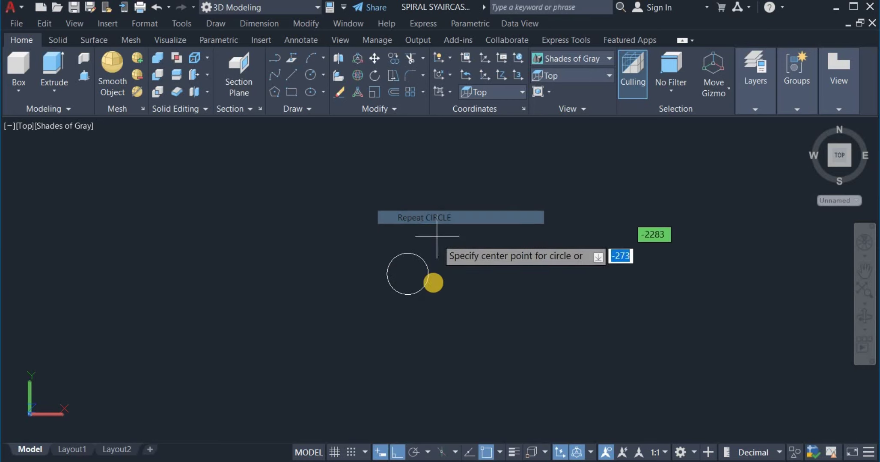
{"action": "left_click", "coordinate": [407, 274]}
{"action": "right_click", "coordinate": [460, 207]}
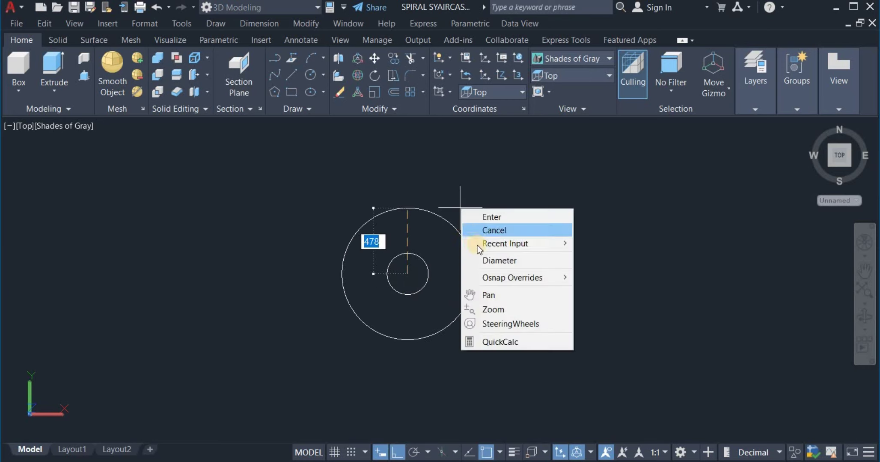
{"action": "left_click", "coordinate": [504, 260]}
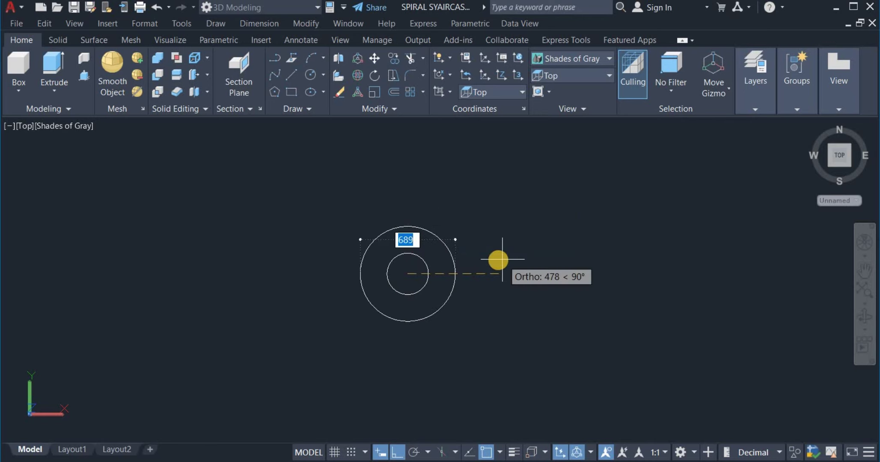
{"action": "type", "text": "2300"}
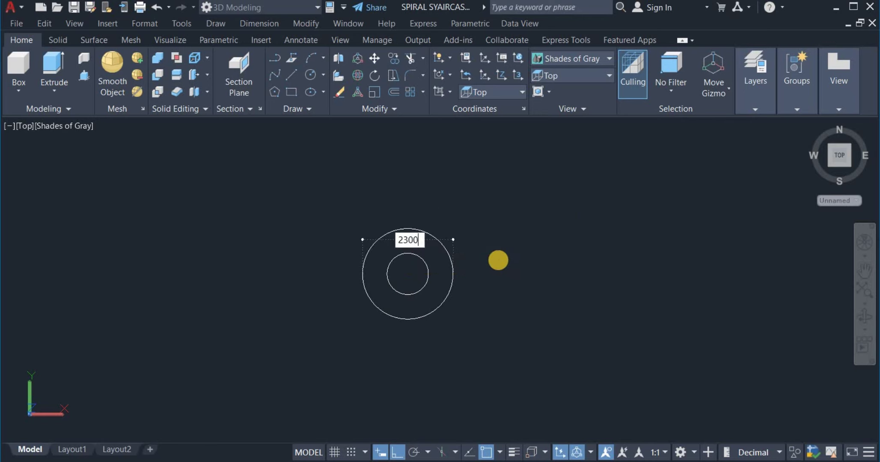
{"action": "key", "text": "Return"}
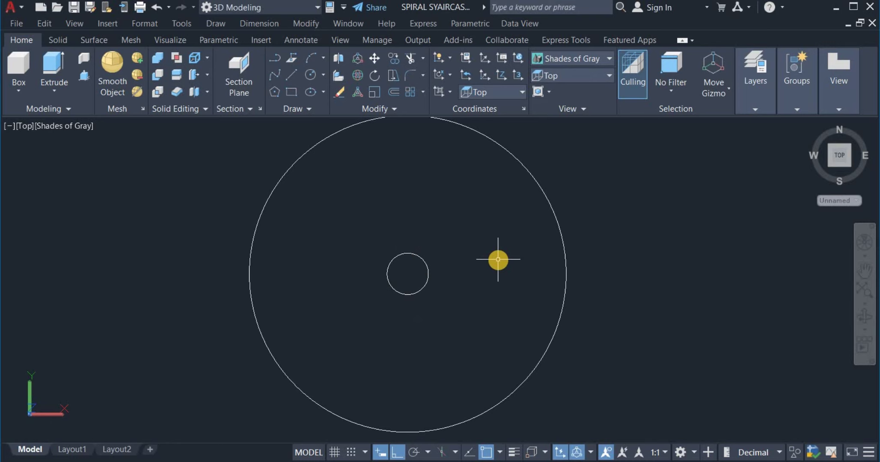
Draw a radial line from the circles' centre to the east quadrant of the large circle.
{"action": "left_click", "coordinate": [292, 83]}
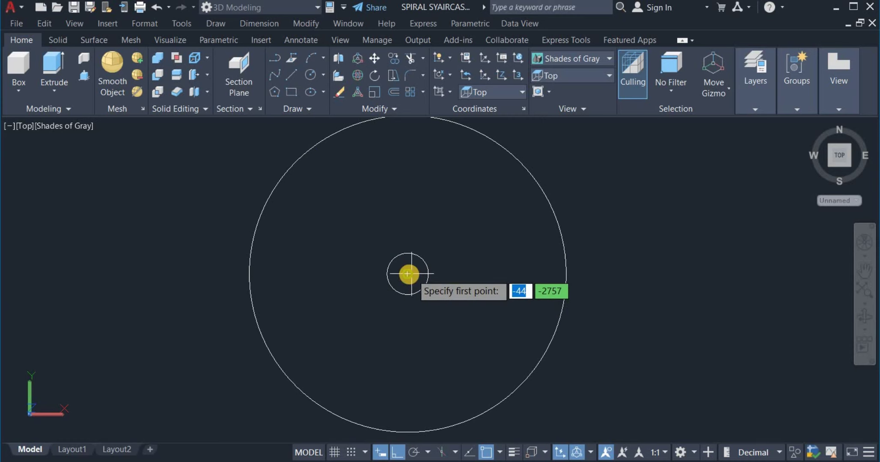
{"action": "left_click", "coordinate": [408, 274]}
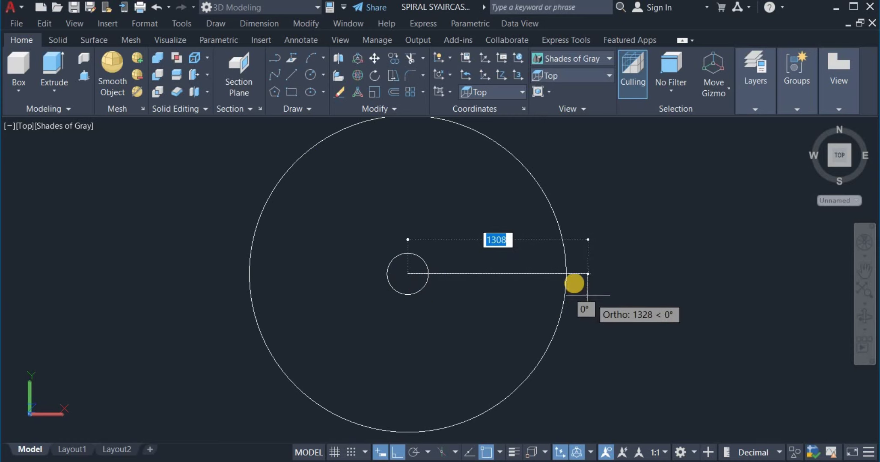
{"action": "left_click", "coordinate": [567, 272]}
{"action": "right_click", "coordinate": [583, 220]}
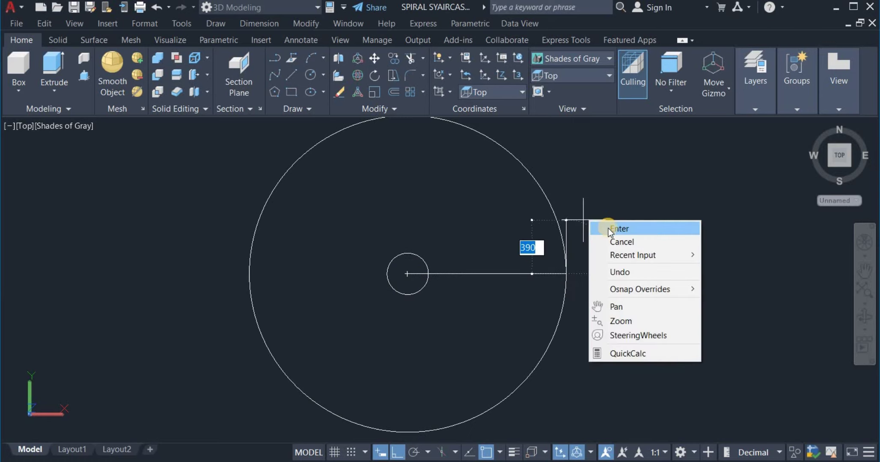
{"action": "left_click", "coordinate": [609, 228]}
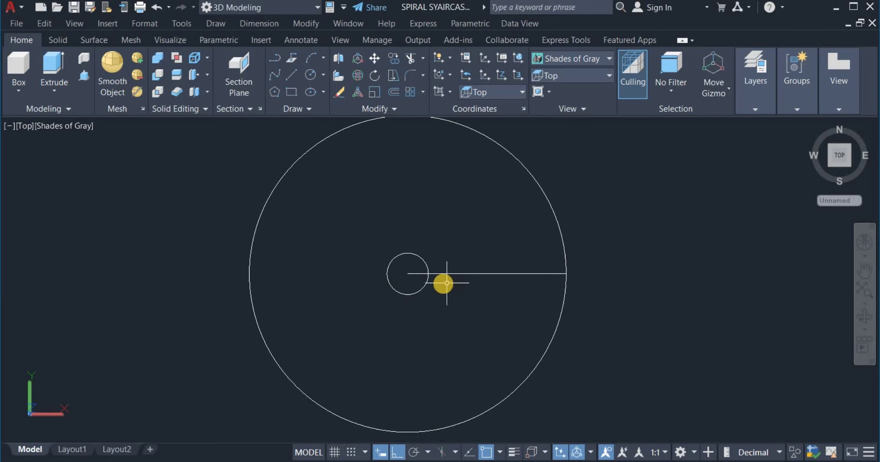
Create a polar array of the radial line around the circles' centre with 15 items.
{"action": "scroll", "coordinate": [443, 215], "scroll_direction": "down", "scroll_amount": 2}
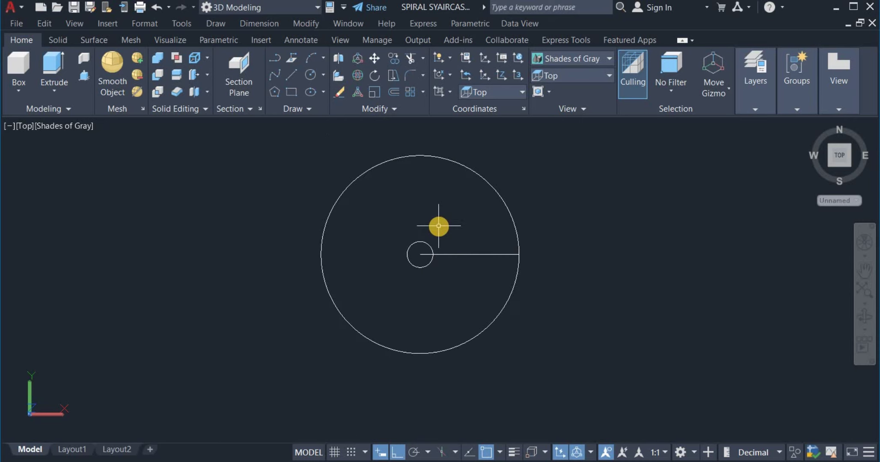
{"action": "scroll", "coordinate": [444, 215], "scroll_direction": "up", "scroll_amount": 1}
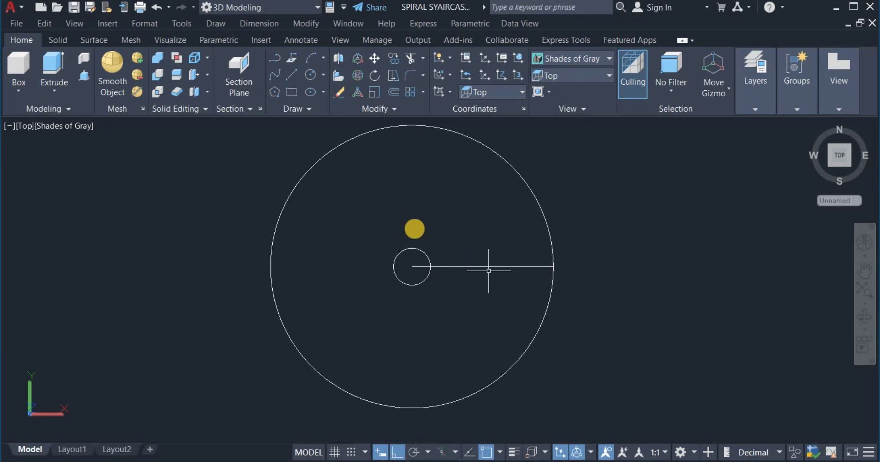
{"action": "left_click", "coordinate": [422, 92]}
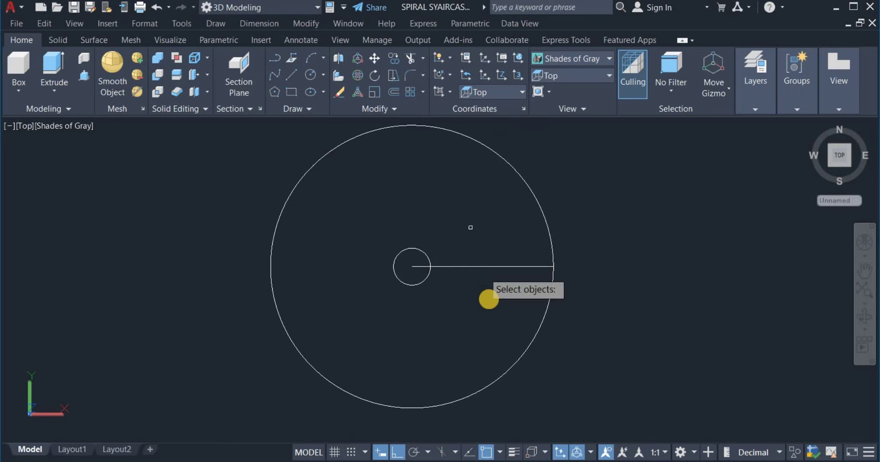
{"action": "left_click", "coordinate": [470, 266]}
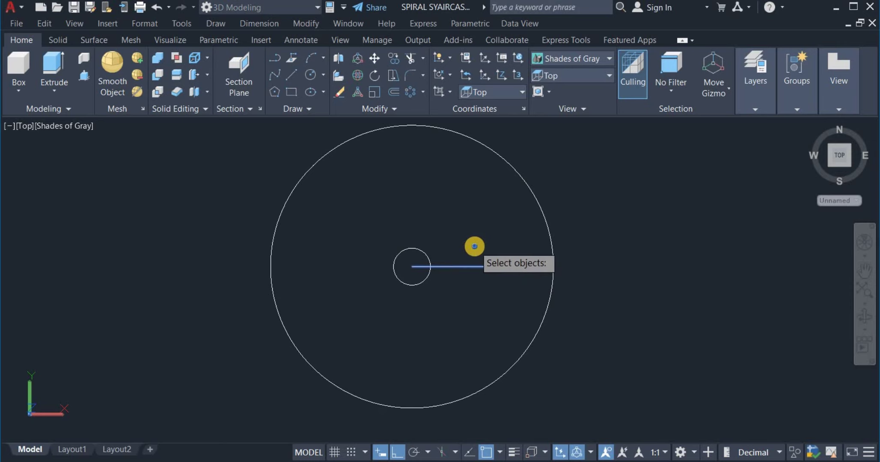
{"action": "key", "text": "Return"}
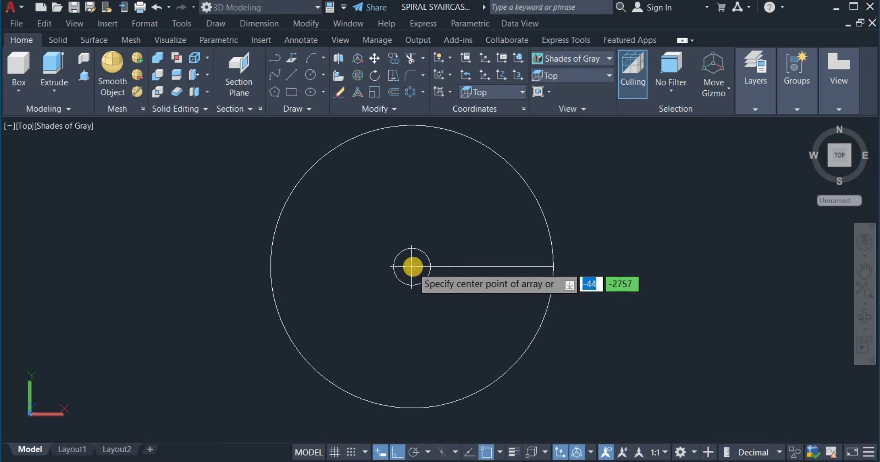
{"action": "left_click", "coordinate": [437, 263]}
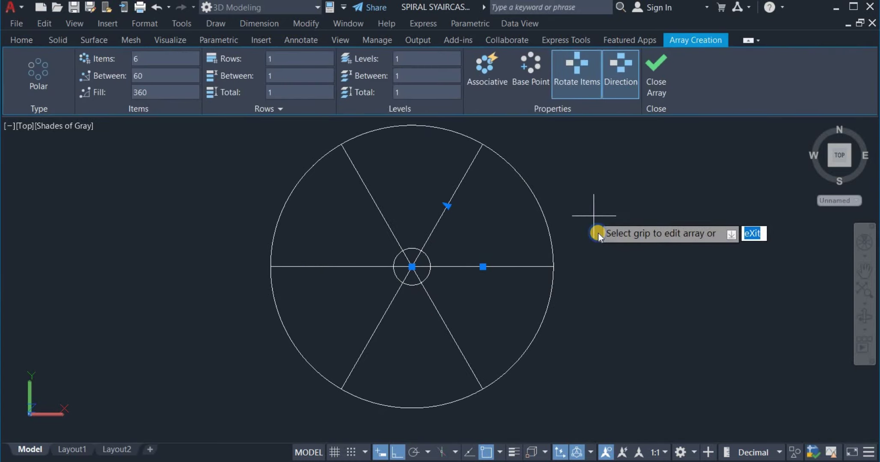
{"action": "right_click", "coordinate": [596, 232]}
{"action": "left_click", "coordinate": [627, 291]}
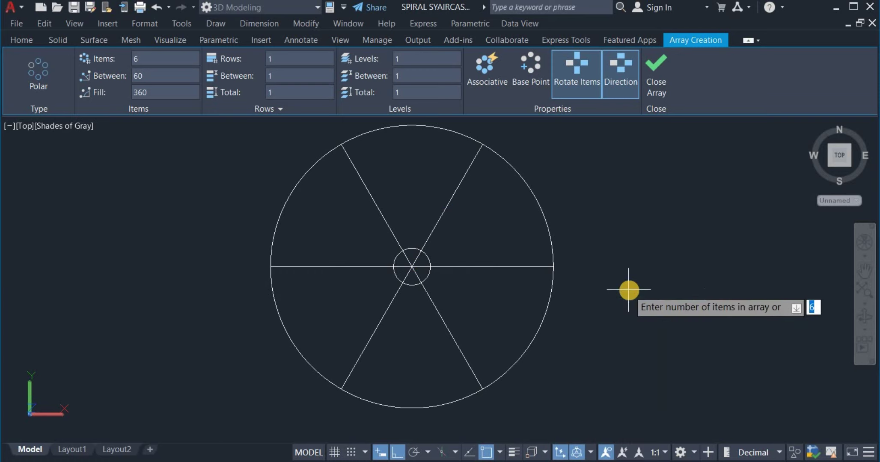
{"action": "type", "text": "15"}
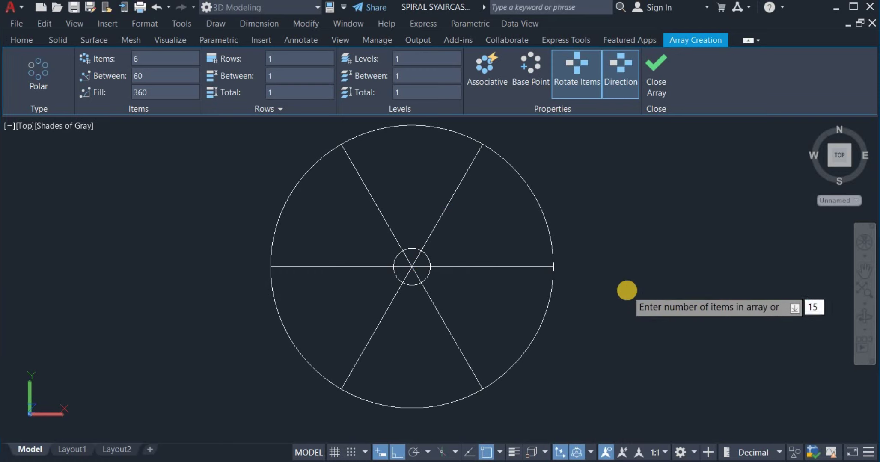
{"action": "key", "text": "Return"}
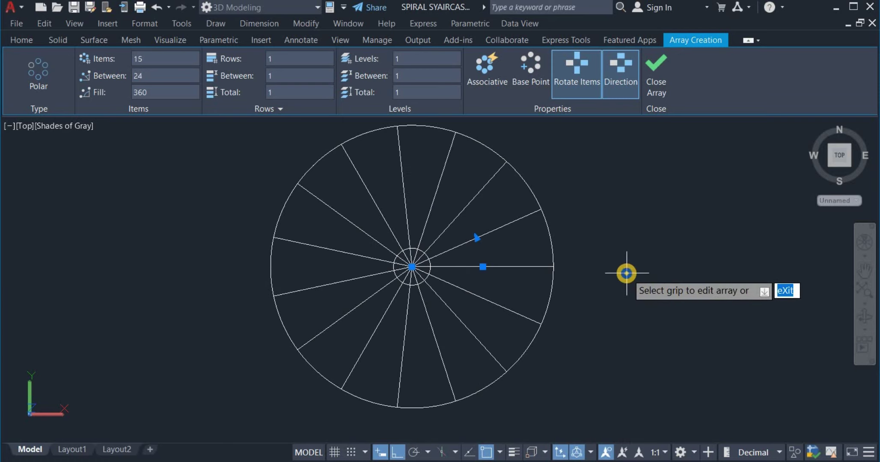
{"action": "right_click", "coordinate": [627, 276]}
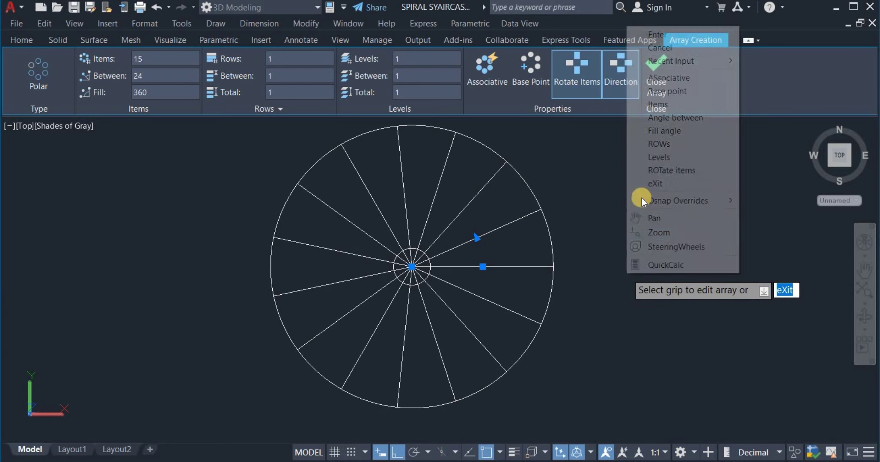
{"action": "left_click", "coordinate": [638, 35]}
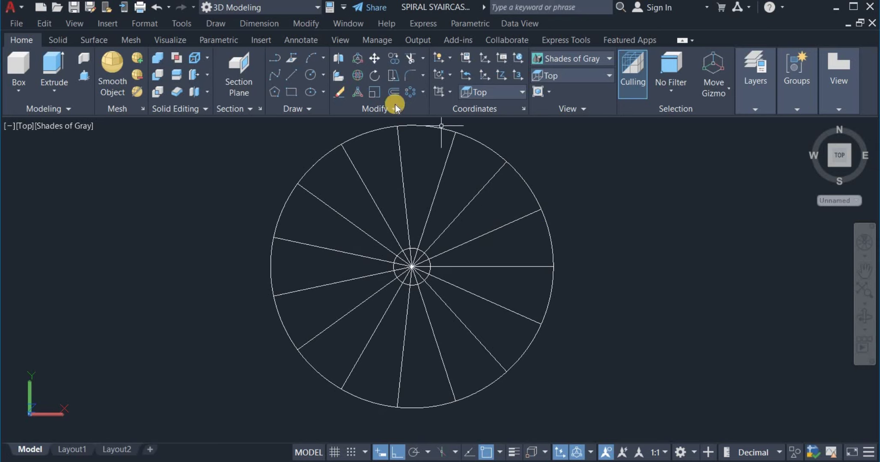
Delete twelve of the arrayed radial lines, keeping the horizontal east line and the next two counterclockwise from it.
{"action": "left_click", "coordinate": [522, 293]}
{"action": "left_click", "coordinate": [339, 335]}
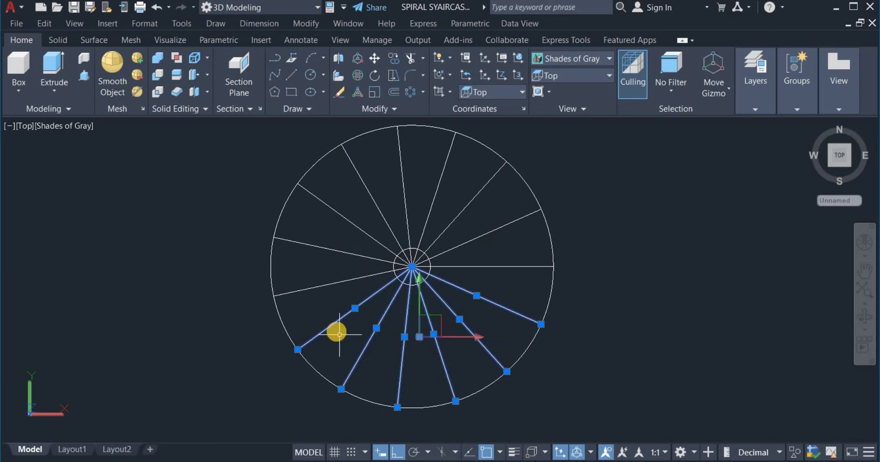
{"action": "left_click", "coordinate": [351, 293]}
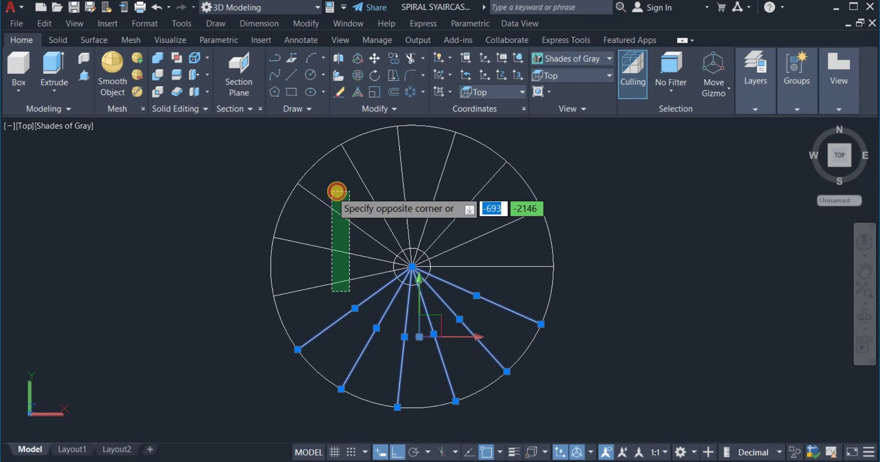
{"action": "left_click", "coordinate": [331, 191]}
{"action": "left_click", "coordinate": [463, 171]}
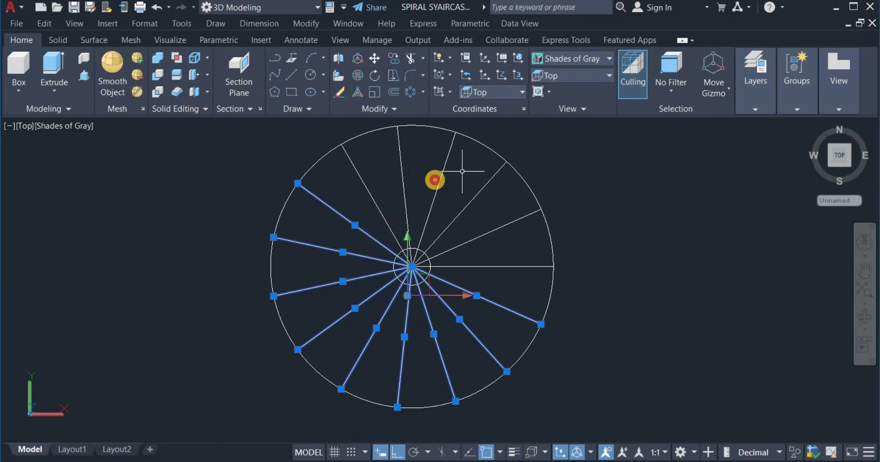
{"action": "left_click", "coordinate": [337, 202]}
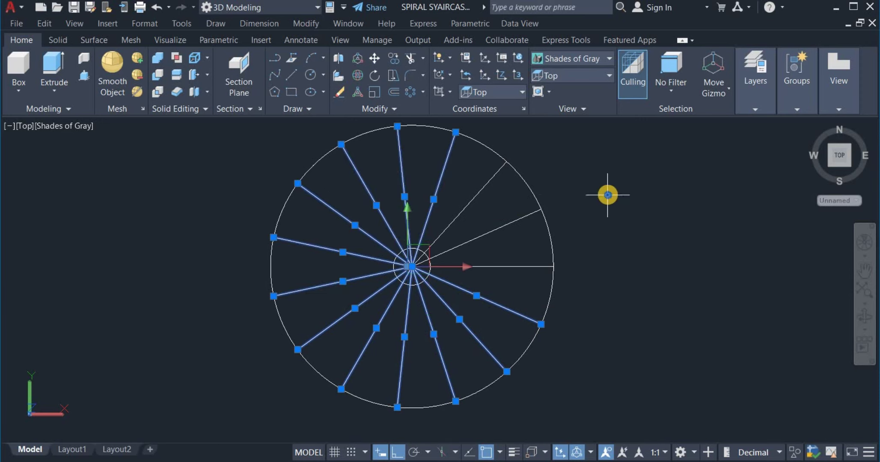
{"action": "right_click", "coordinate": [607, 193]}
{"action": "left_click", "coordinate": [634, 238]}
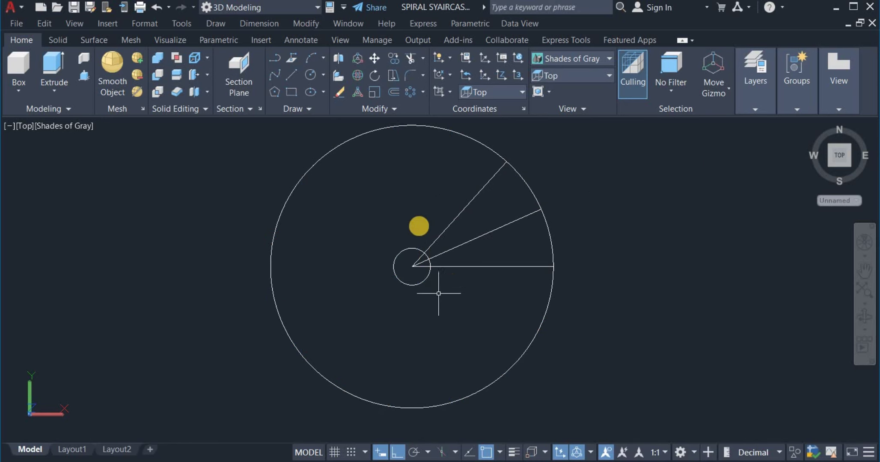
Trim away the portions of the three radial lines that lie inside the small circle.
{"action": "left_click", "coordinate": [412, 62]}
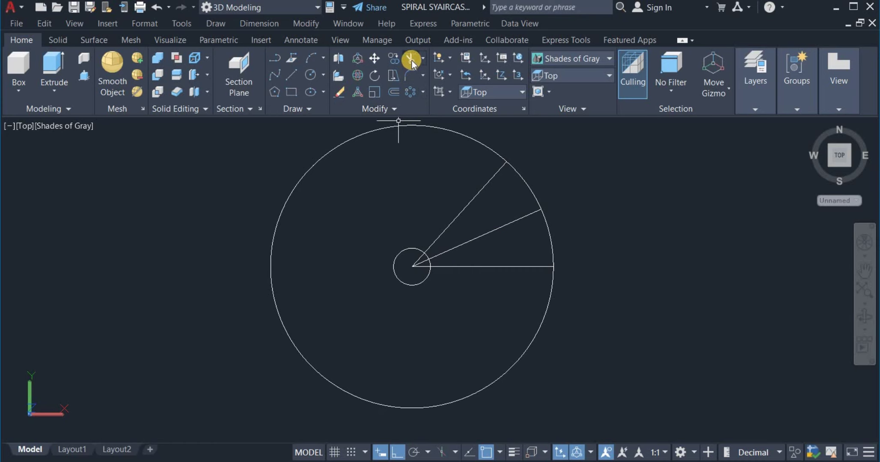
{"action": "scroll", "coordinate": [430, 260], "scroll_direction": "up", "scroll_amount": 2}
{"action": "scroll", "coordinate": [430, 260], "scroll_direction": "up", "scroll_amount": 3}
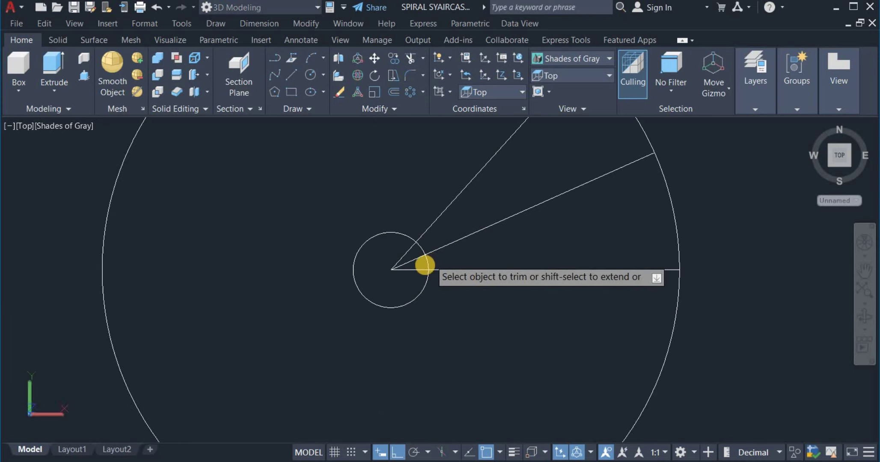
{"action": "left_click", "coordinate": [405, 296]}
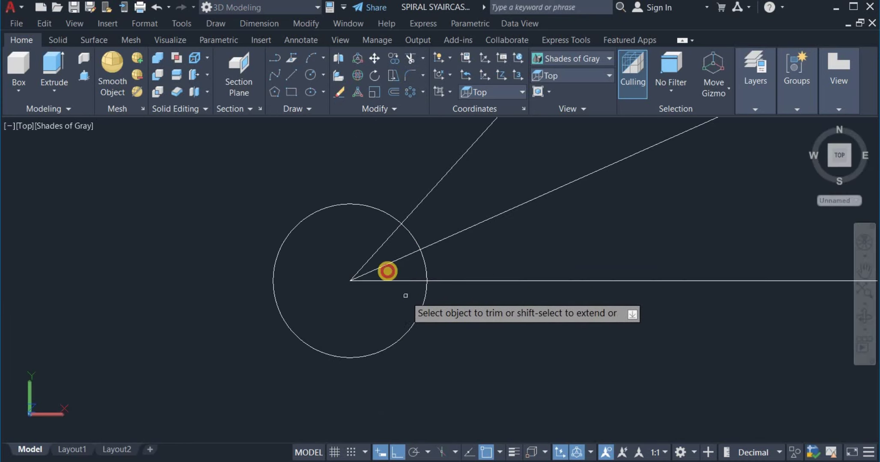
{"action": "left_click", "coordinate": [366, 237]}
{"action": "key", "text": "Return"}
{"action": "scroll", "coordinate": [362, 256], "scroll_direction": "down", "scroll_amount": 5}
{"action": "scroll", "coordinate": [363, 256], "scroll_direction": "down", "scroll_amount": 3}
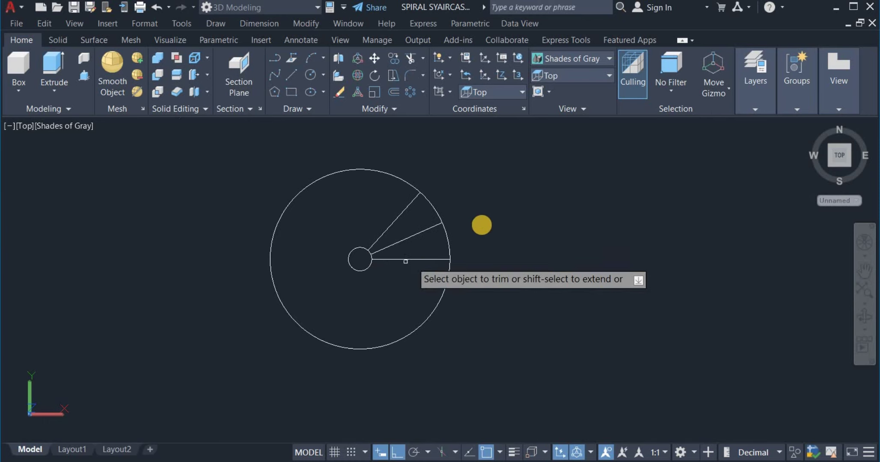
{"action": "right_click", "coordinate": [503, 215]}
{"action": "left_click", "coordinate": [505, 218]}
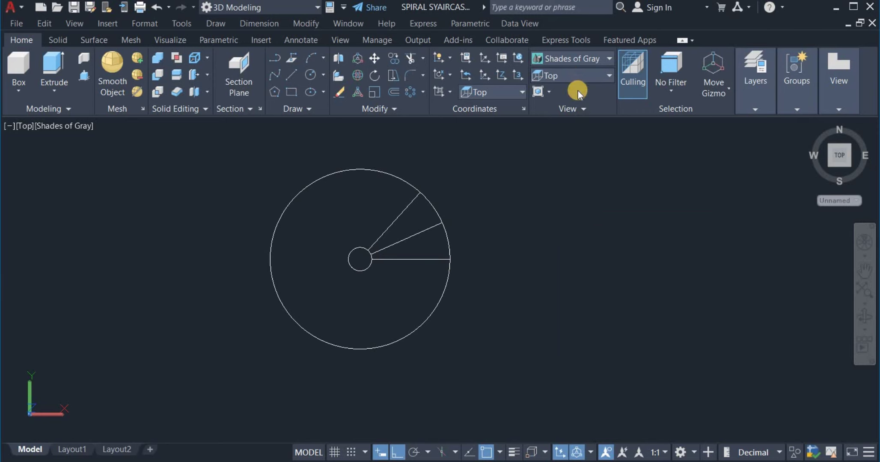
Set the view to SE Isometric and press-pull the small circle upward into the central column.
{"action": "left_click", "coordinate": [577, 76]}
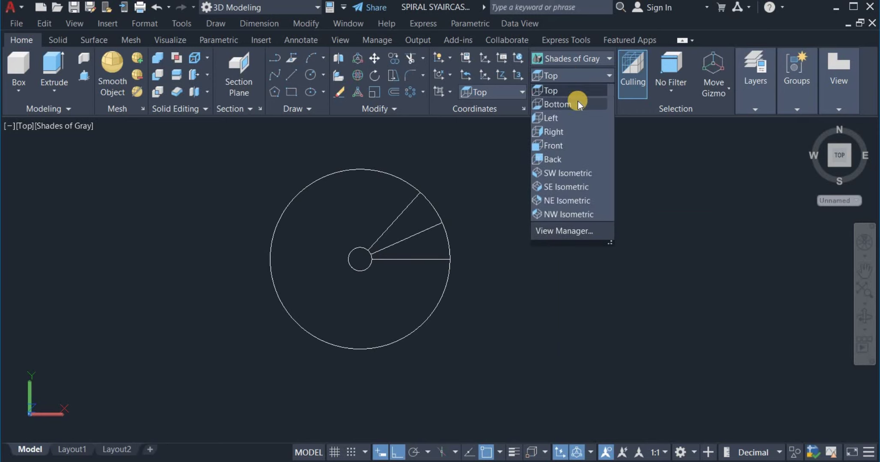
{"action": "left_click", "coordinate": [565, 189]}
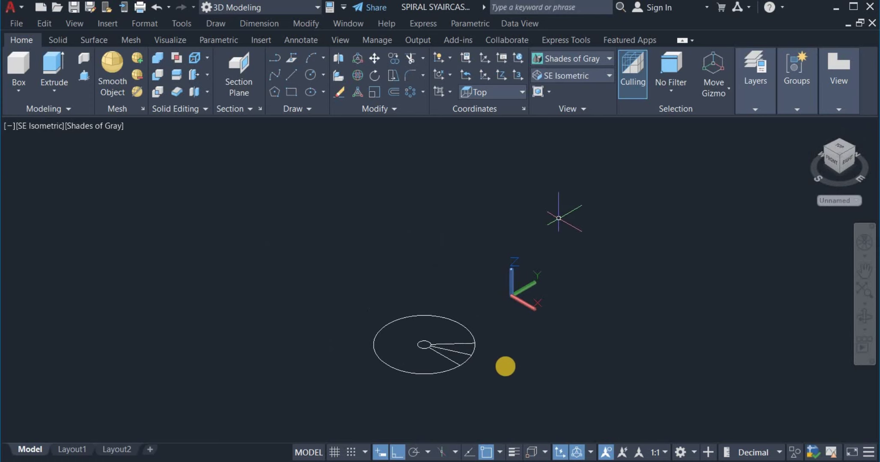
{"action": "scroll", "coordinate": [446, 381], "scroll_direction": "up", "scroll_amount": 5}
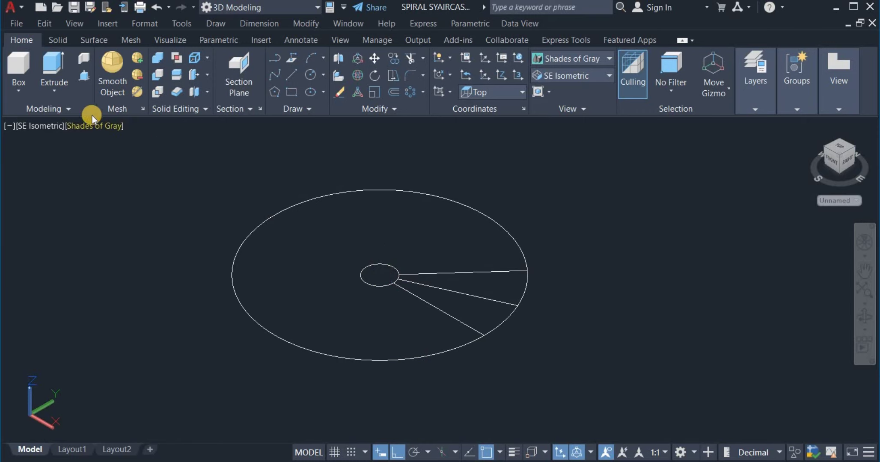
{"action": "left_click", "coordinate": [88, 79]}
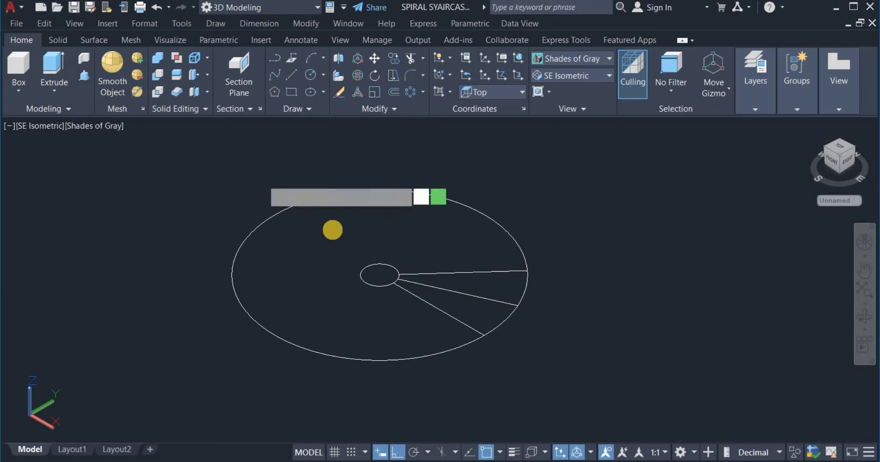
{"action": "left_click", "coordinate": [377, 265]}
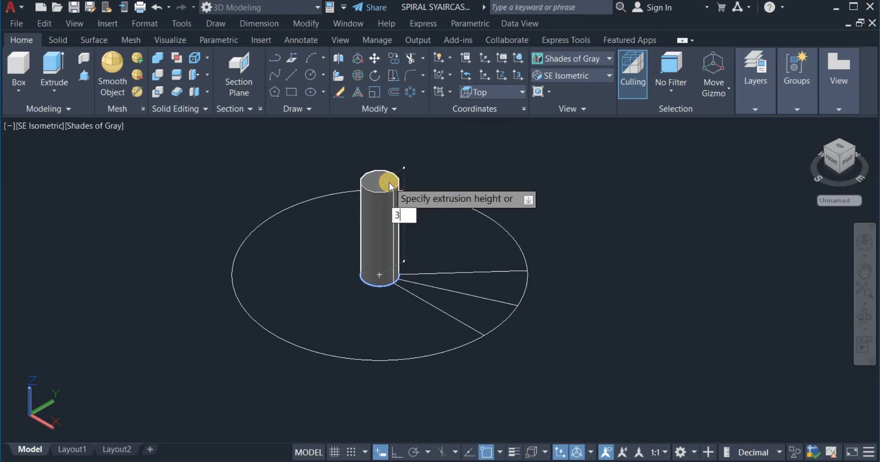
{"action": "key", "text": "Return"}
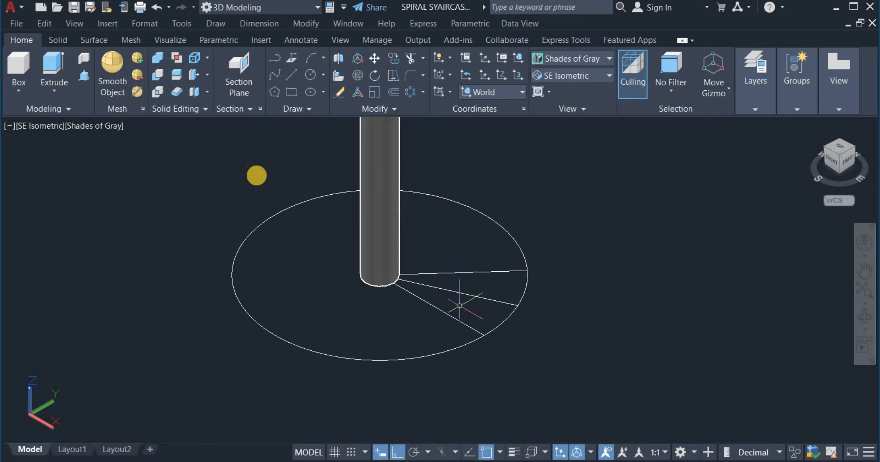
Press-pull the wedge between the original east line and its neighbouring radial line 200 mm upward as the first step.
{"action": "left_click", "coordinate": [86, 78]}
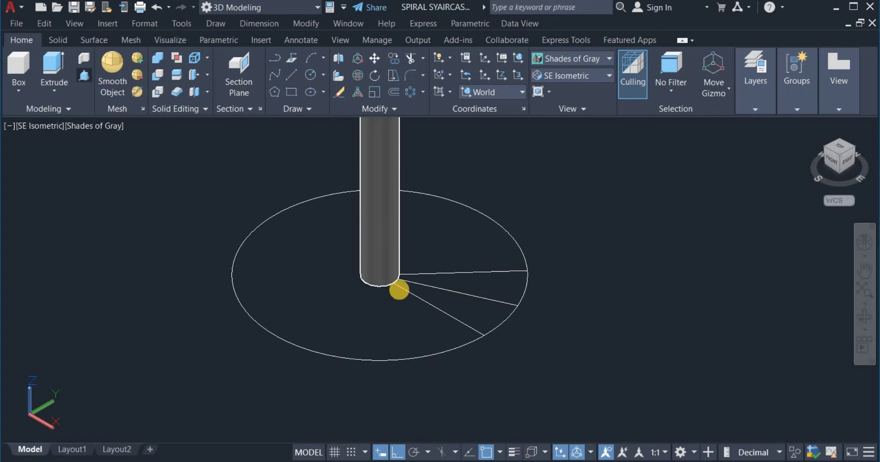
{"action": "left_click", "coordinate": [448, 300]}
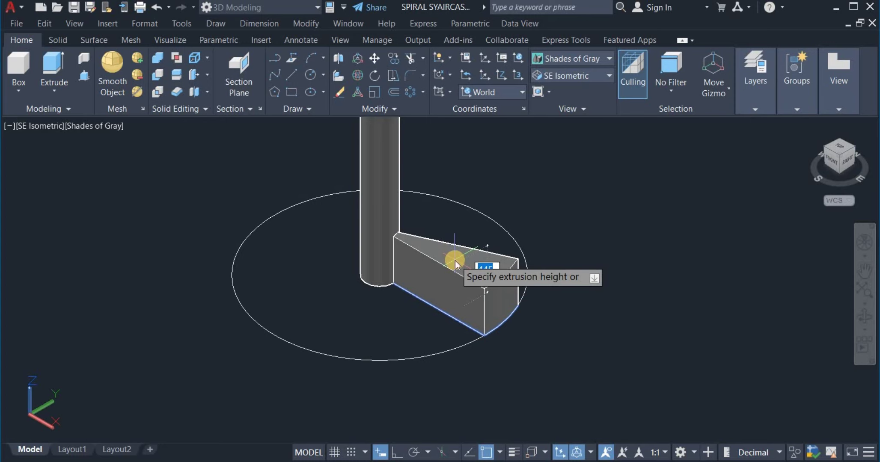
{"action": "type", "text": "200"}
{"action": "key", "text": "Return"}
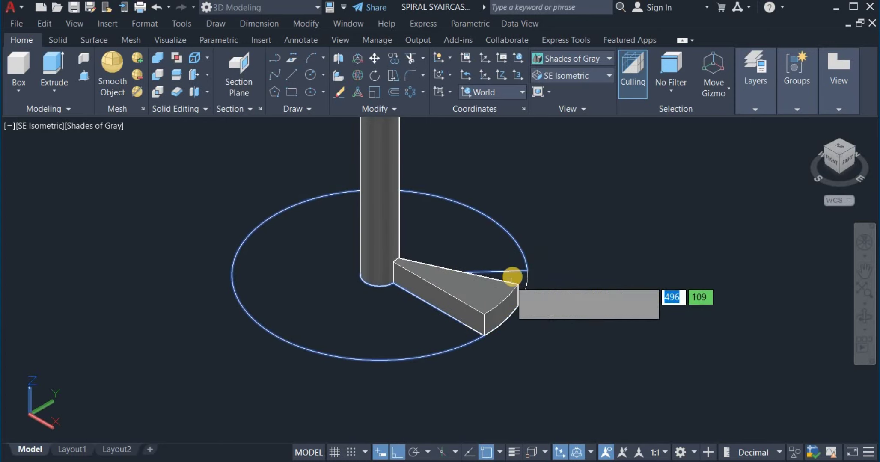
Press-pull the wedge adjoining the first step 400 mm upward as the second step.
{"action": "left_click", "coordinate": [513, 275]}
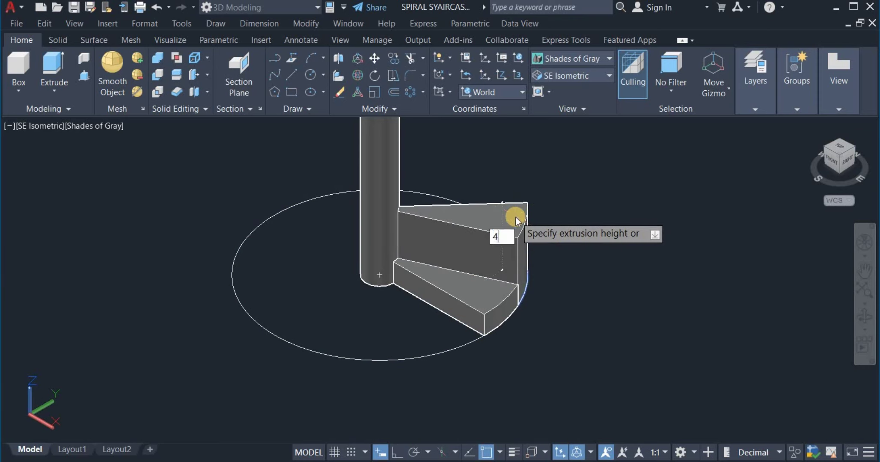
{"action": "type", "text": "400"}
{"action": "key", "text": "Return"}
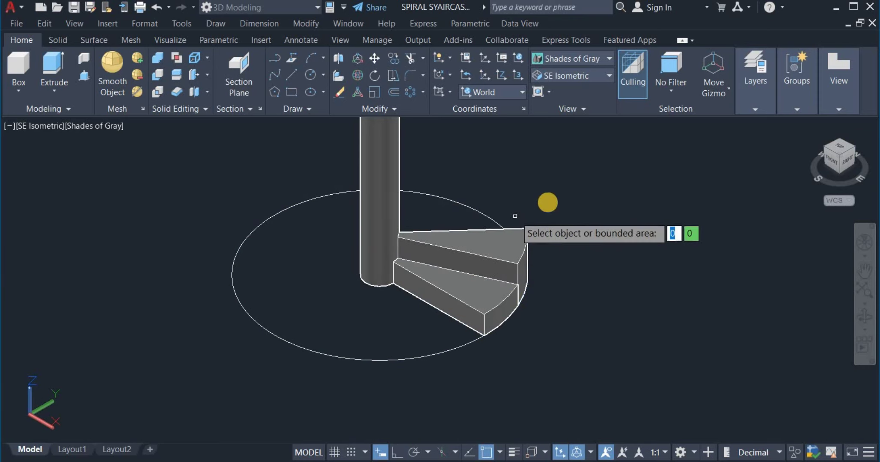
{"action": "key", "text": "Return"}
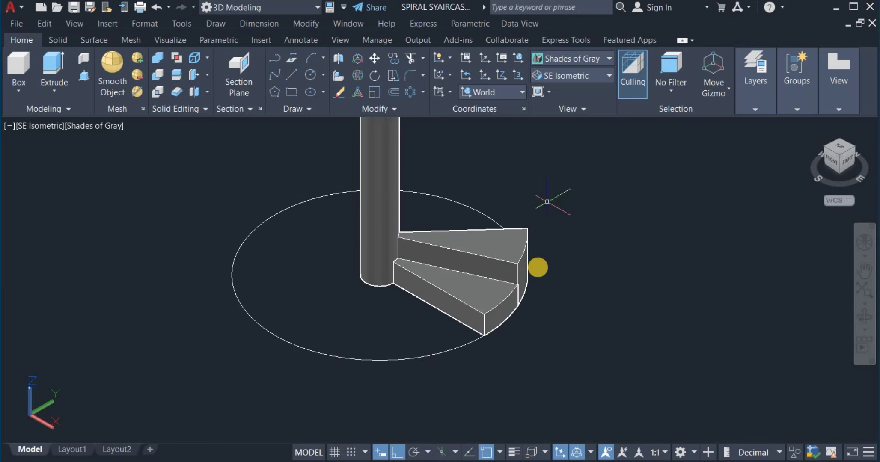
Draw a 40 mm line on the first step's top face from its outer arc's midpoint toward the column centre.
{"action": "scroll", "coordinate": [533, 295], "scroll_direction": "down", "scroll_amount": 2}
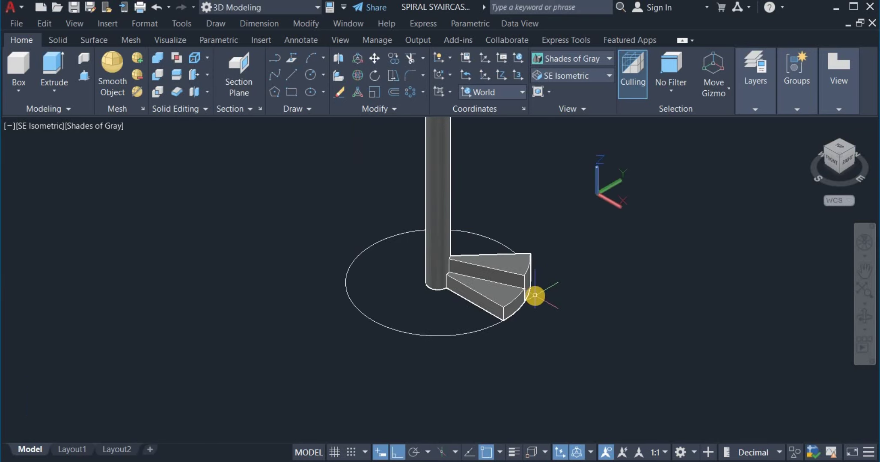
{"action": "scroll", "coordinate": [533, 295], "scroll_direction": "up", "scroll_amount": 4}
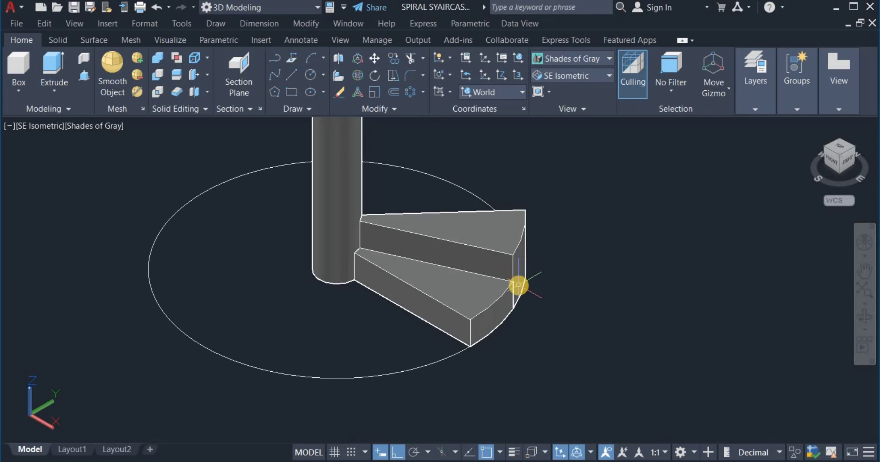
{"action": "scroll", "coordinate": [523, 284], "scroll_direction": "up", "scroll_amount": 2}
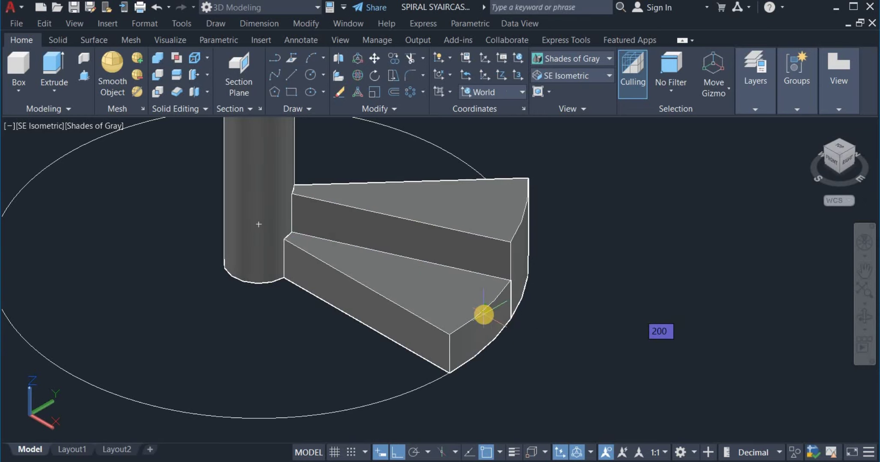
{"action": "left_click", "coordinate": [484, 315]}
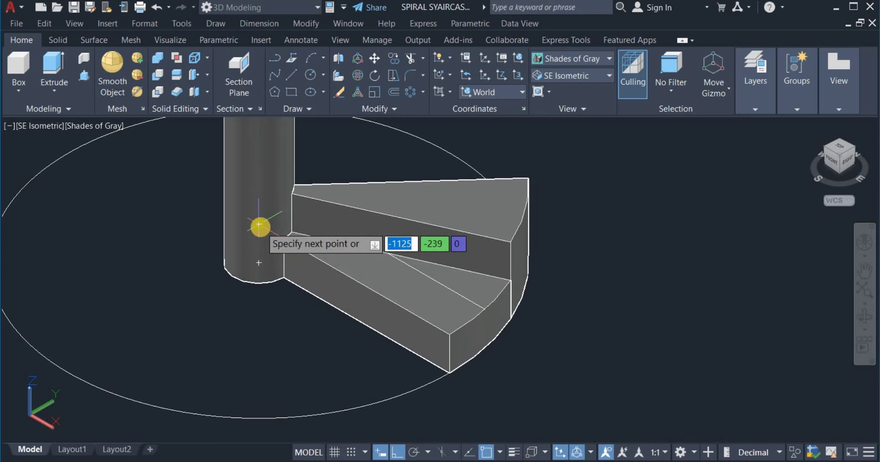
{"action": "key", "text": "F8"}
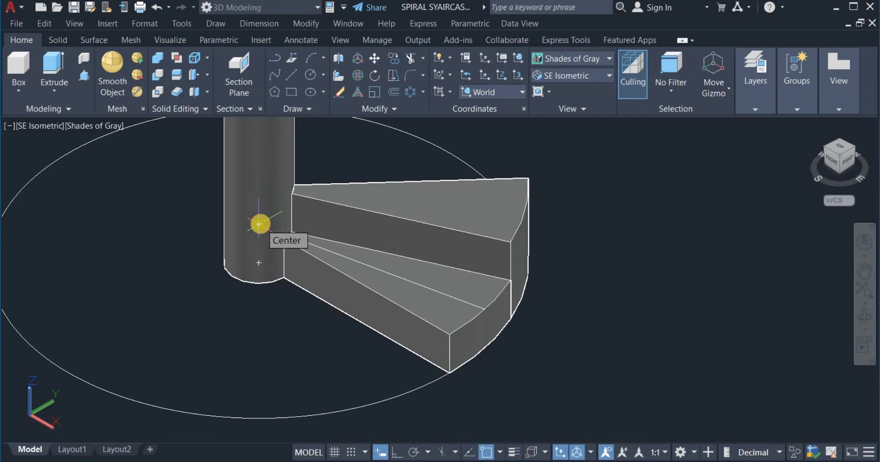
{"action": "type", "text": "40"}
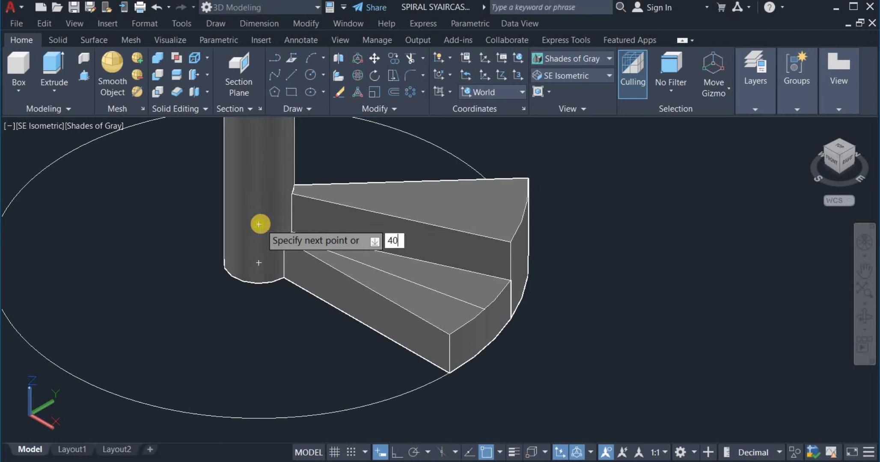
{"action": "key", "text": "BackSpace"}
{"action": "right_click", "coordinate": [415, 242]}
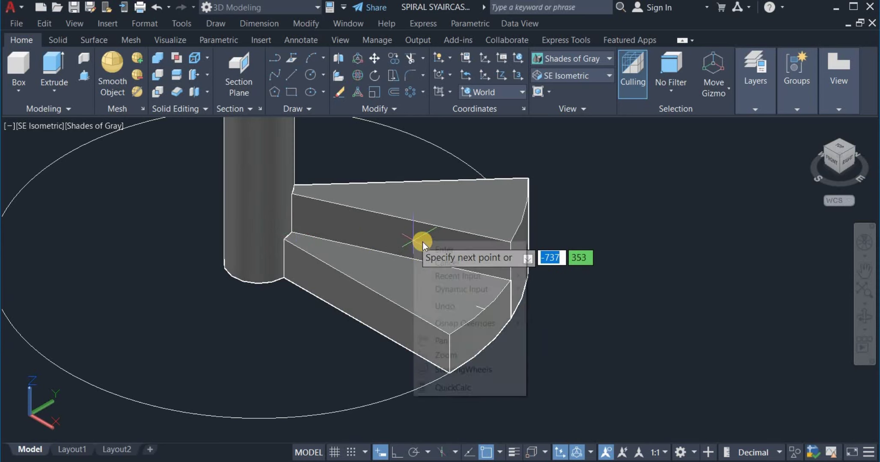
{"action": "left_click", "coordinate": [432, 250]}
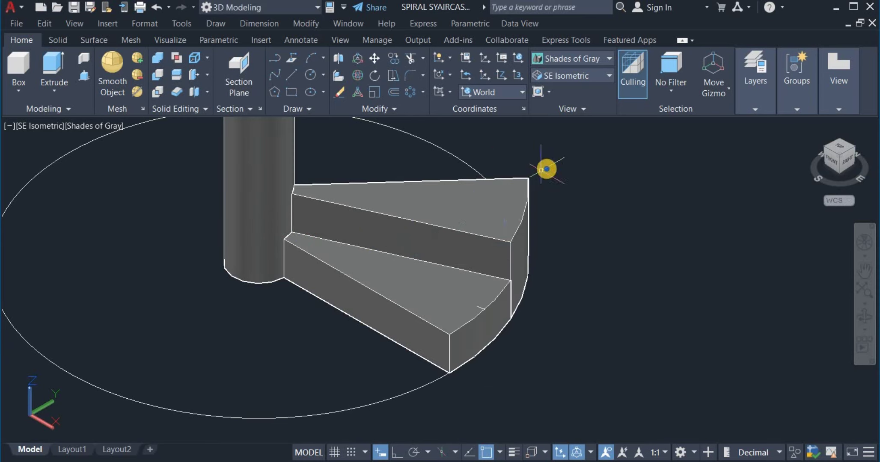
Draw a 40 mm line on the second step's top face from its outer arc's midpoint toward the column centre.
{"action": "right_click", "coordinate": [586, 220]}
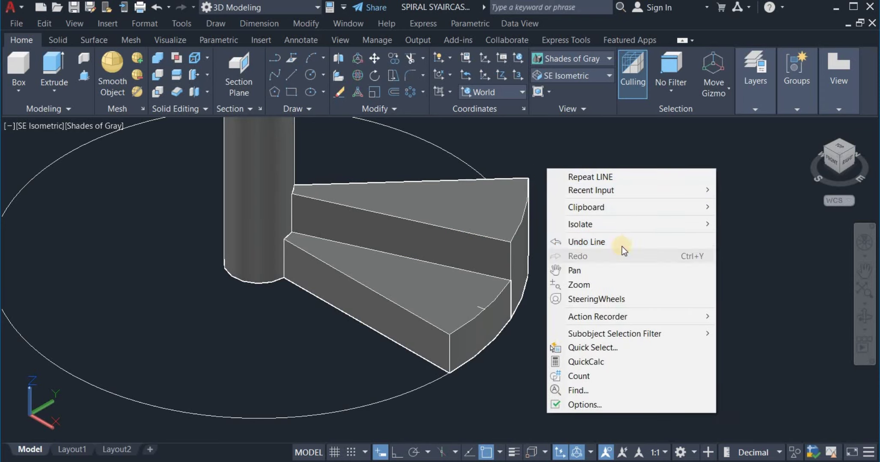
{"action": "left_click", "coordinate": [630, 176]}
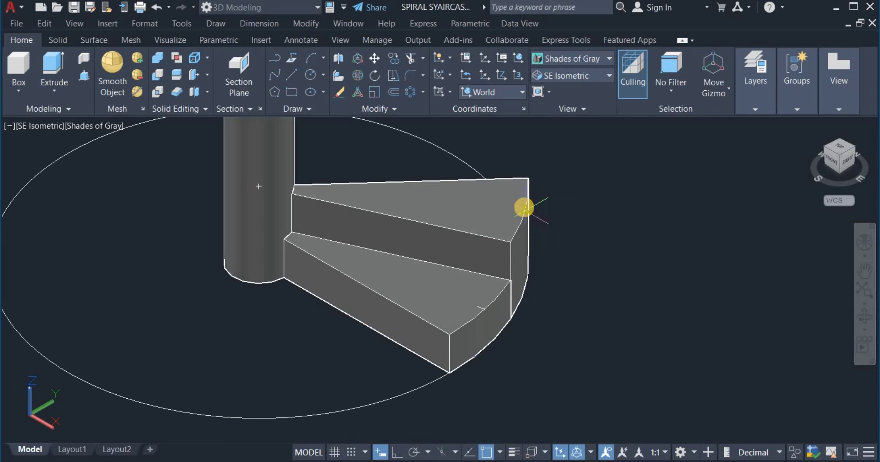
{"action": "left_click", "coordinate": [524, 208]}
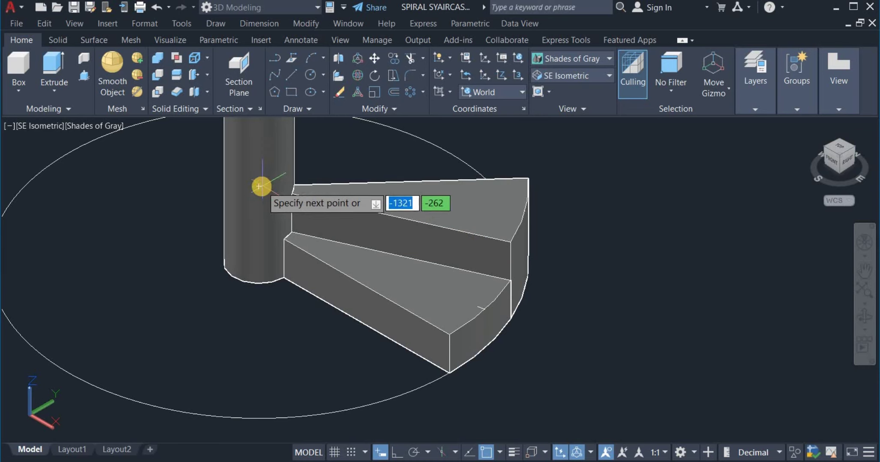
{"action": "right_click", "coordinate": [341, 159]}
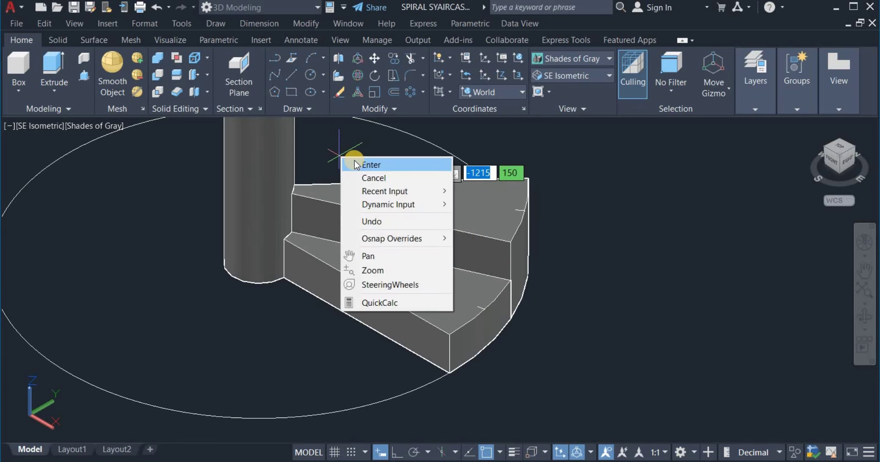
{"action": "left_click", "coordinate": [354, 165]}
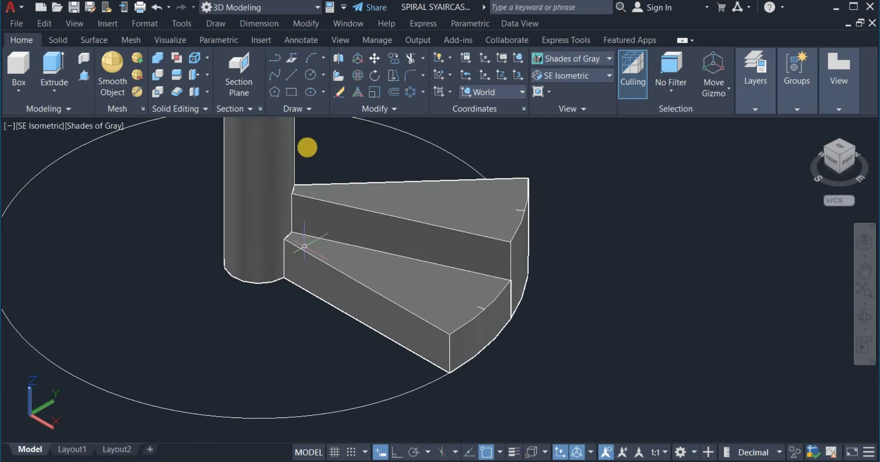
Draw a 40 mm diameter circle centred on the inner end of the short line on the second step.
{"action": "left_click", "coordinate": [308, 76]}
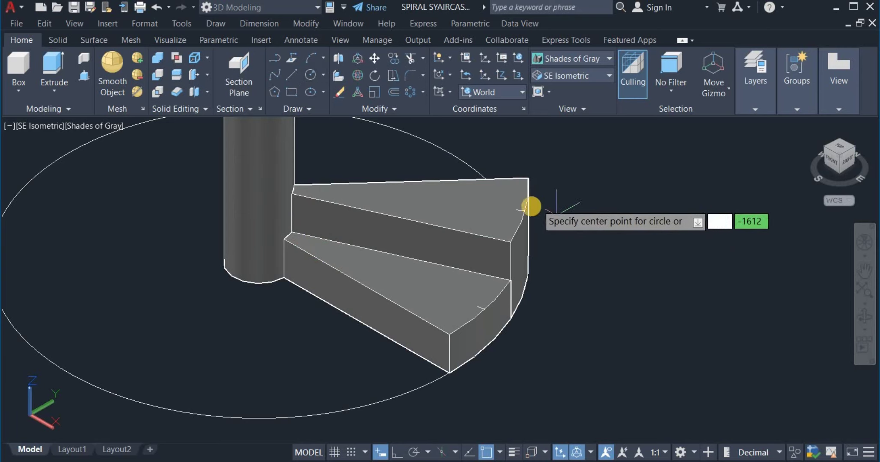
{"action": "scroll", "coordinate": [515, 207], "scroll_direction": "up", "scroll_amount": 3}
{"action": "scroll", "coordinate": [516, 208], "scroll_direction": "up", "scroll_amount": 2}
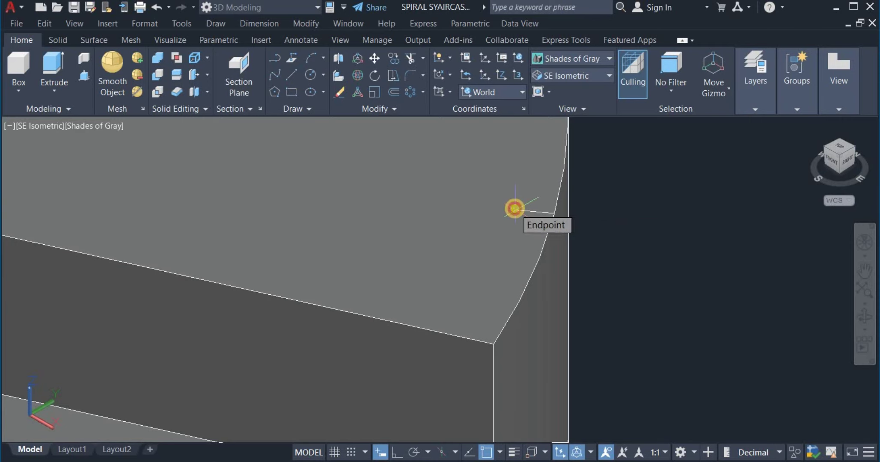
{"action": "left_click", "coordinate": [514, 208]}
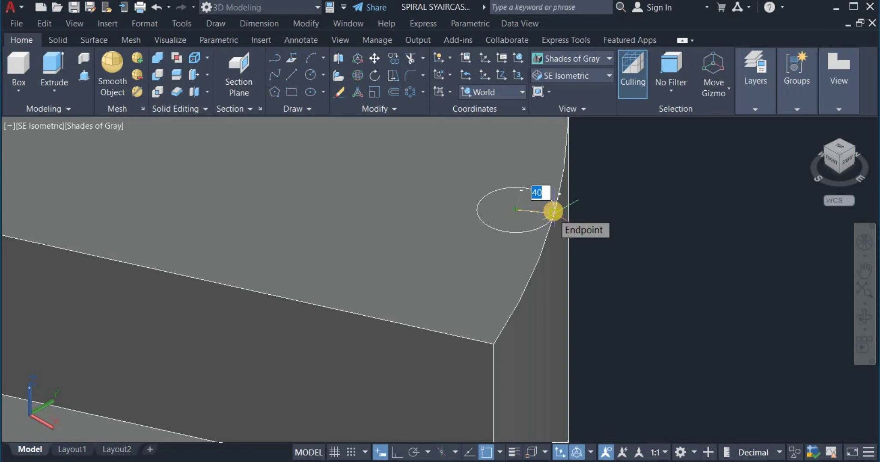
{"action": "right_click", "coordinate": [554, 213]}
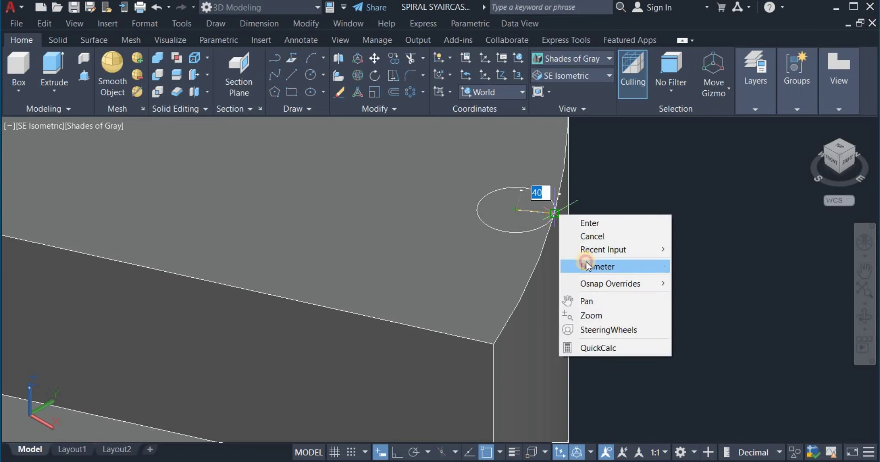
{"action": "left_click", "coordinate": [587, 266]}
{"action": "type", "text": "4"}
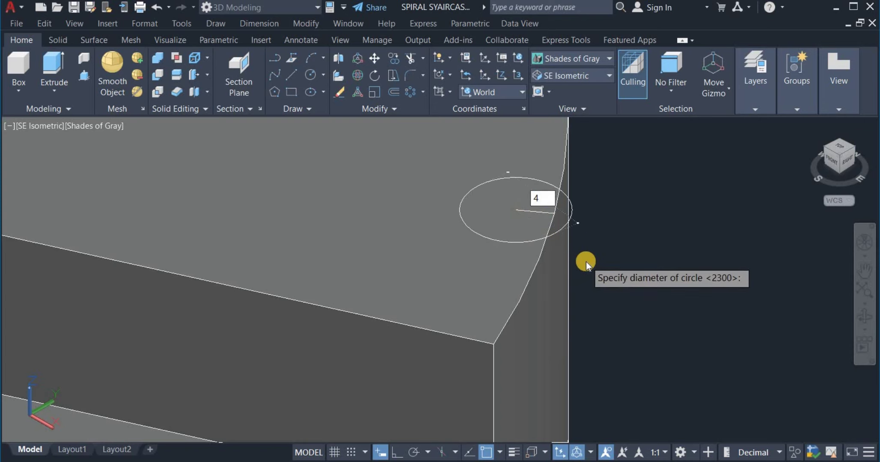
{"action": "type", "text": "0"}
{"action": "key", "text": "Return"}
Draw a 40 mm diameter circle centred on the inner end of the short line on the first step.
{"action": "scroll", "coordinate": [552, 210], "scroll_direction": "down", "scroll_amount": 2}
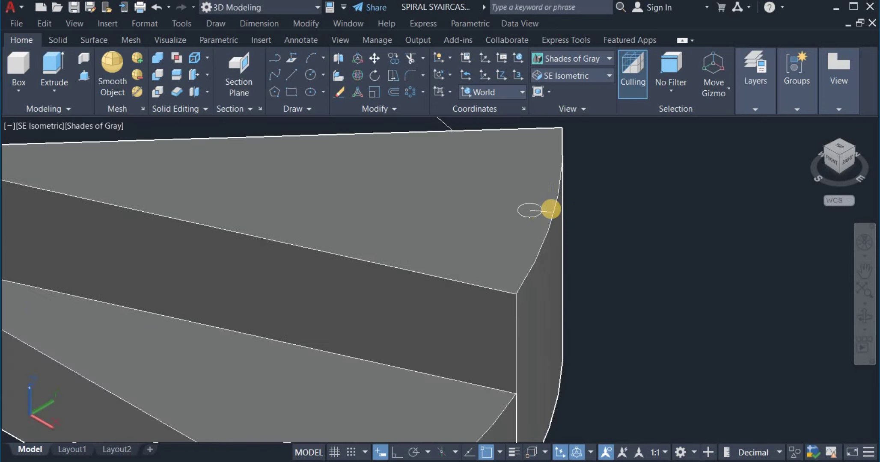
{"action": "scroll", "coordinate": [535, 227], "scroll_direction": "down", "scroll_amount": 3}
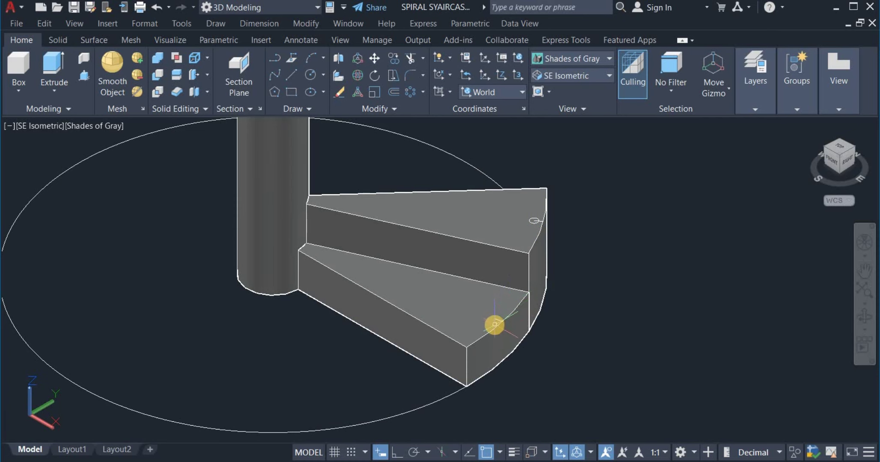
{"action": "scroll", "coordinate": [495, 324], "scroll_direction": "up", "scroll_amount": 3}
{"action": "scroll", "coordinate": [496, 318], "scroll_direction": "up", "scroll_amount": 2}
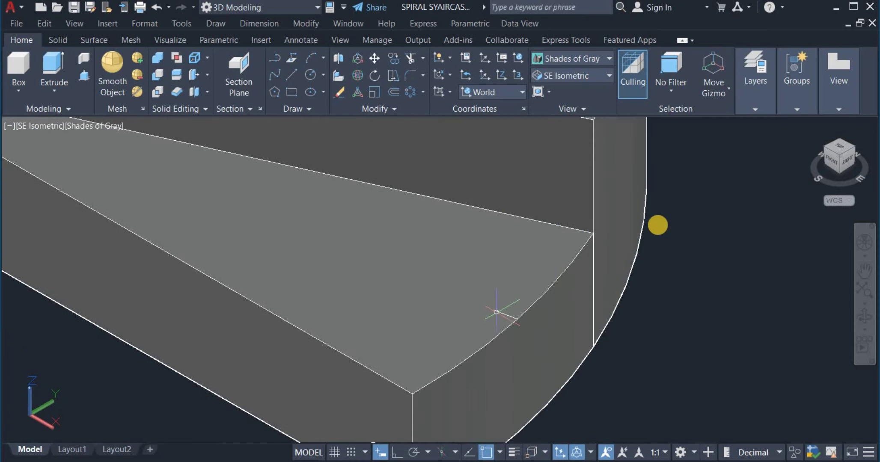
{"action": "right_click", "coordinate": [689, 183]}
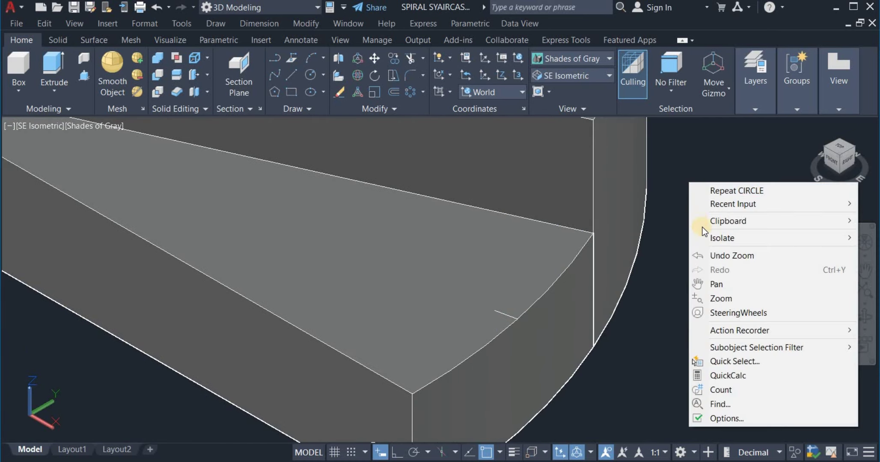
{"action": "left_click", "coordinate": [732, 193]}
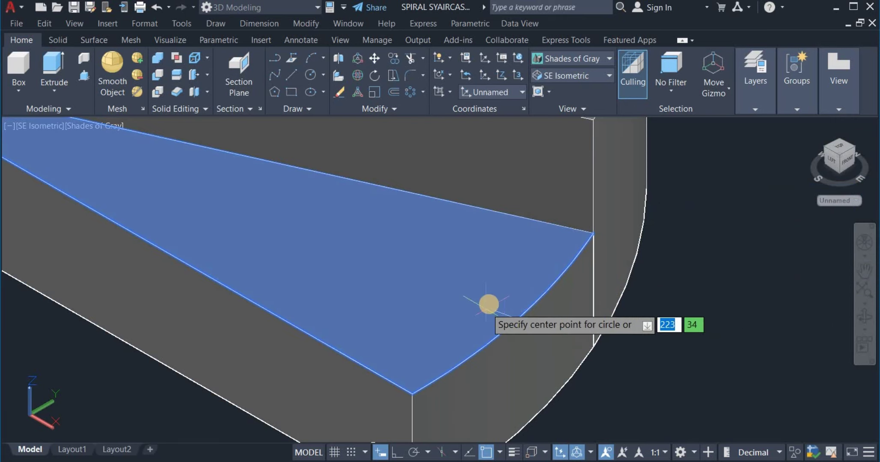
{"action": "scroll", "coordinate": [495, 317], "scroll_direction": "up", "scroll_amount": 2}
{"action": "scroll", "coordinate": [497, 328], "scroll_direction": "up", "scroll_amount": 2}
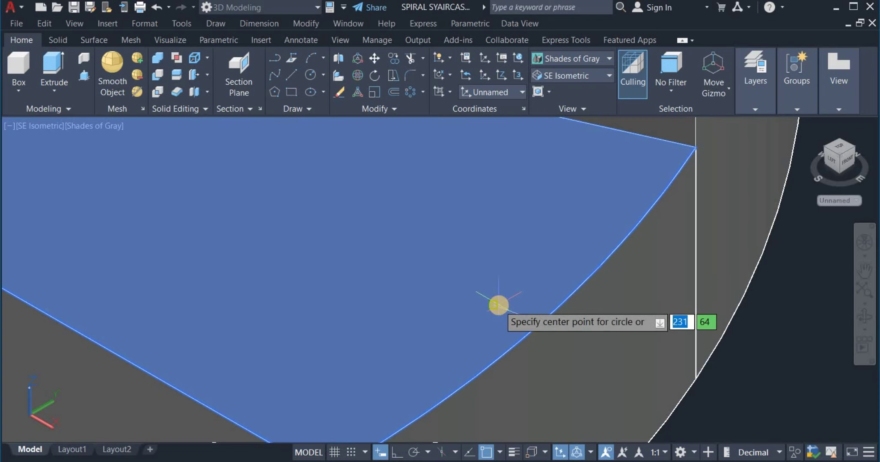
{"action": "left_click", "coordinate": [499, 305]}
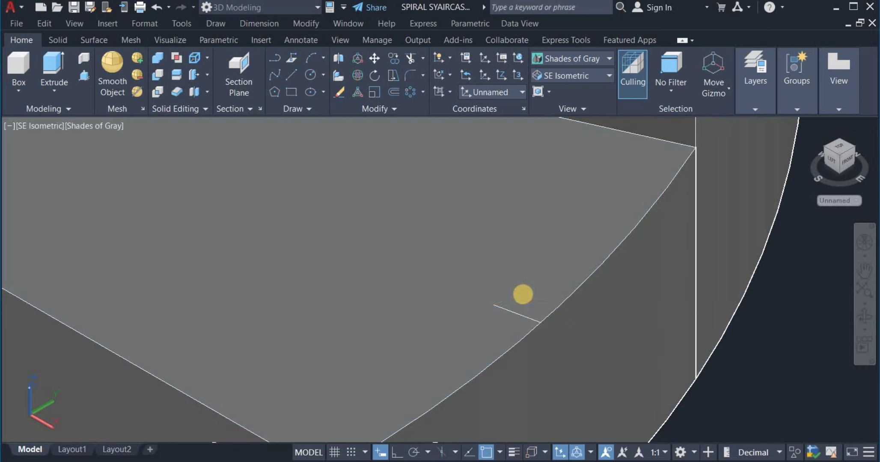
{"action": "right_click", "coordinate": [544, 298]}
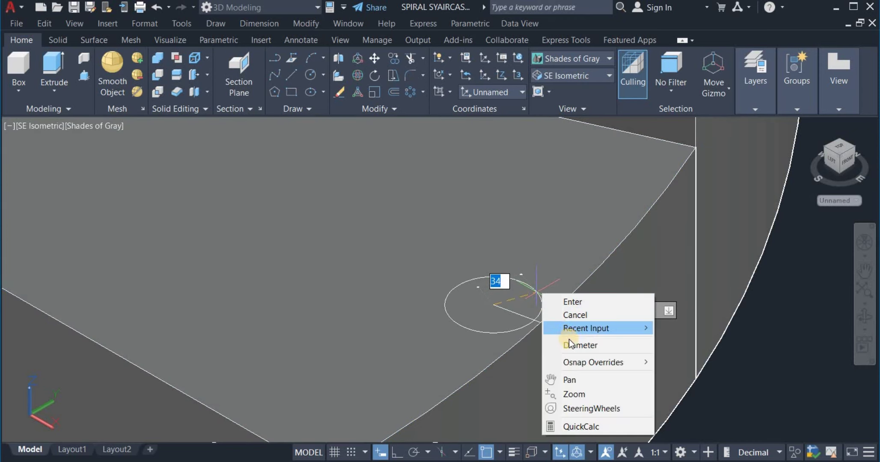
{"action": "left_click", "coordinate": [570, 344]}
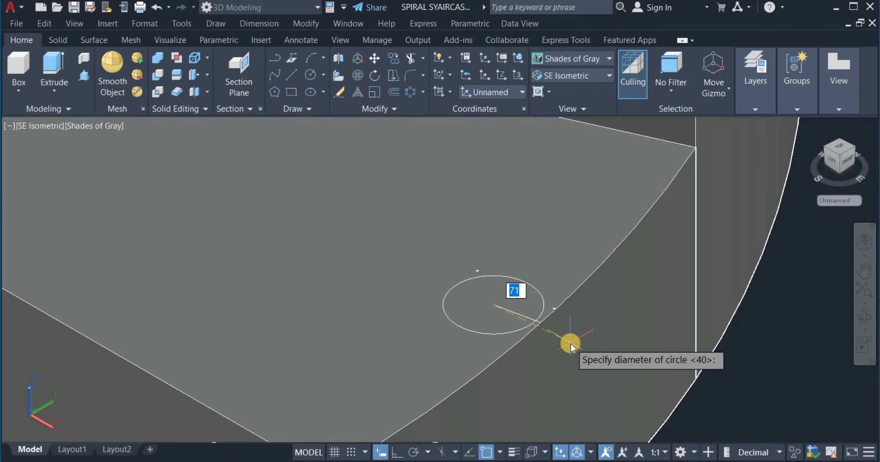
{"action": "type", "text": "40"}
{"action": "key", "text": "Return"}
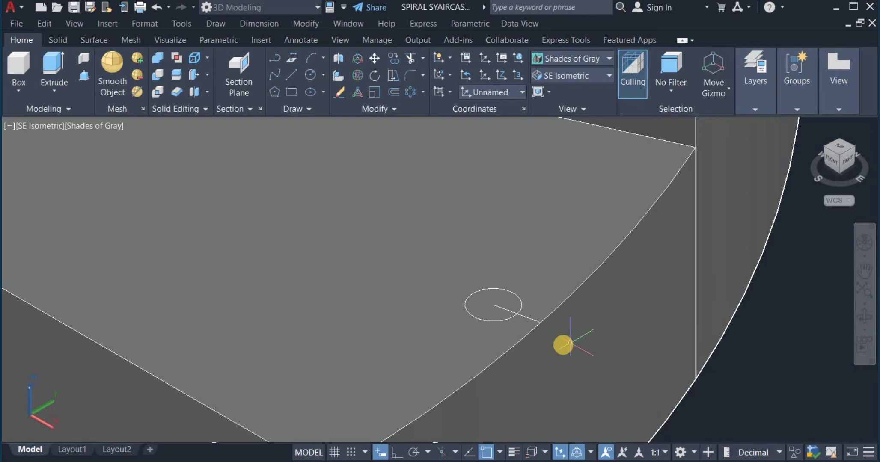
Create a polar array of the second step and its small circle around the column's centre.
{"action": "scroll", "coordinate": [553, 337], "scroll_direction": "down", "scroll_amount": 3}
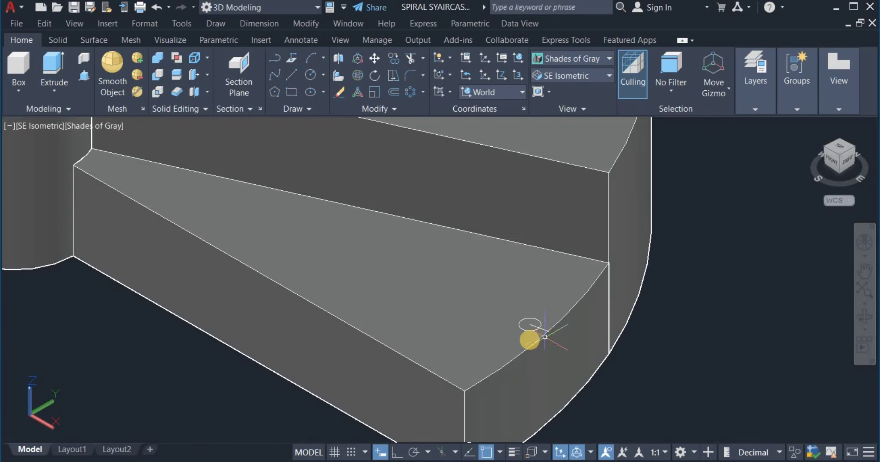
{"action": "scroll", "coordinate": [523, 338], "scroll_direction": "down", "scroll_amount": 2}
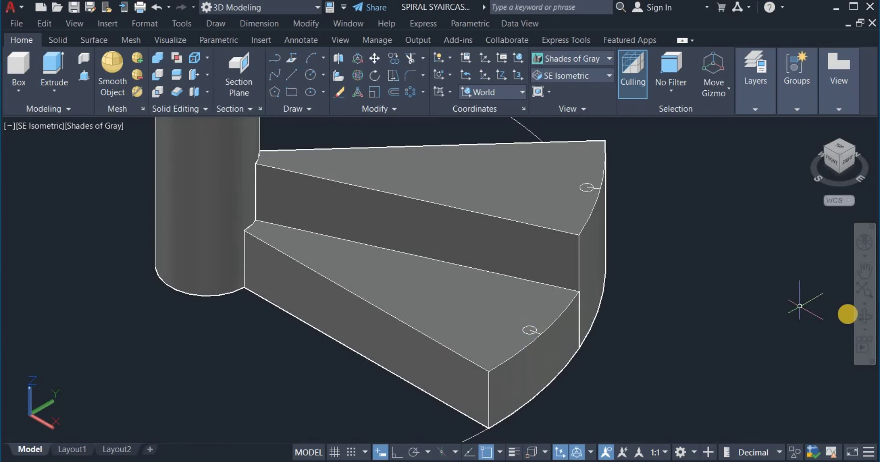
{"action": "left_click", "coordinate": [866, 318]}
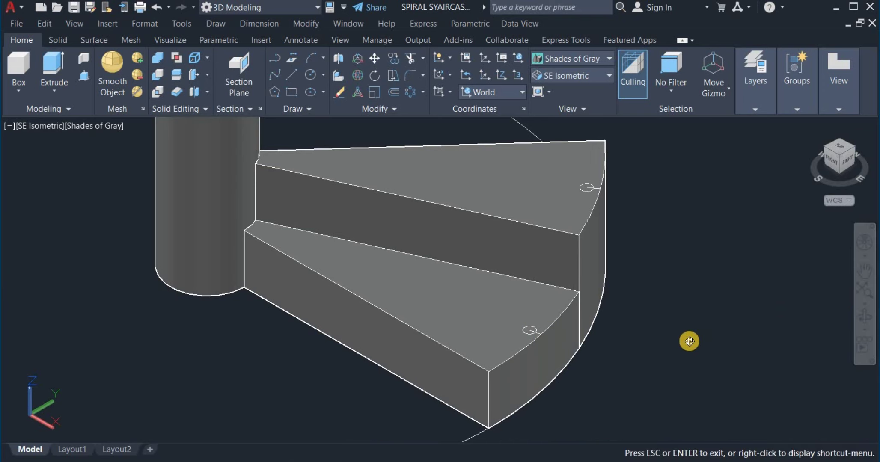
{"action": "left_click_drag", "start_coordinate": [688, 340], "coordinate": [604, 338]}
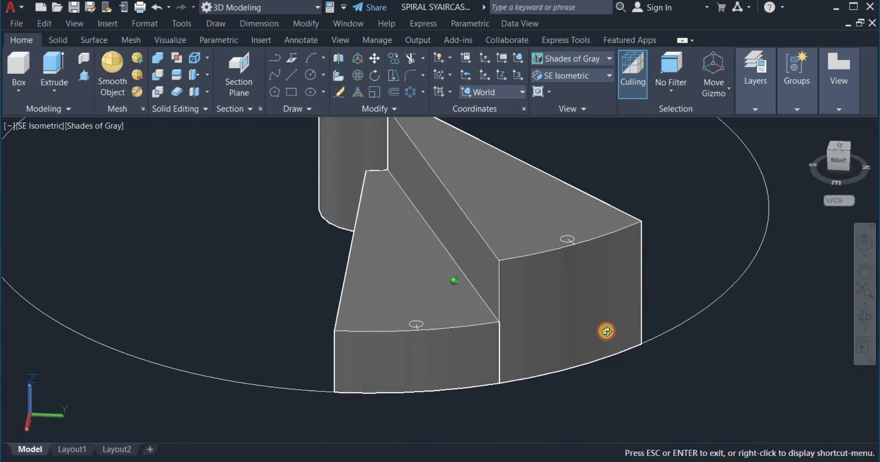
{"action": "right_click", "coordinate": [615, 179]}
{"action": "left_click", "coordinate": [629, 190]}
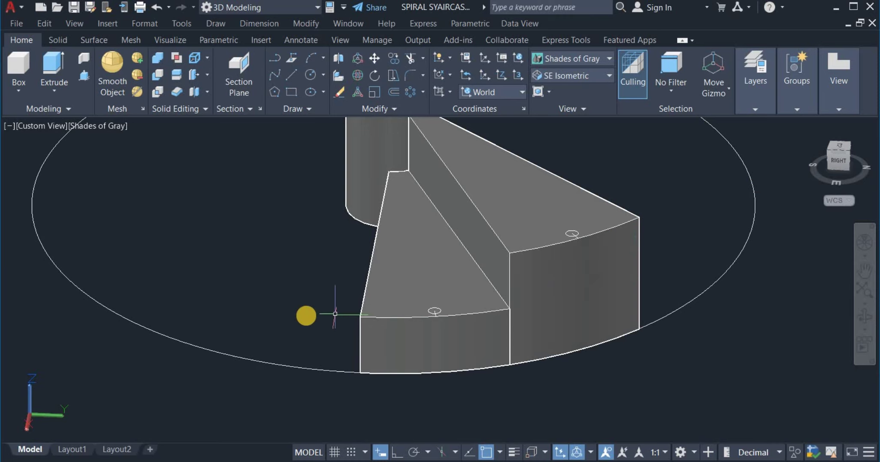
{"action": "scroll", "coordinate": [270, 309], "scroll_direction": "down", "scroll_amount": 2}
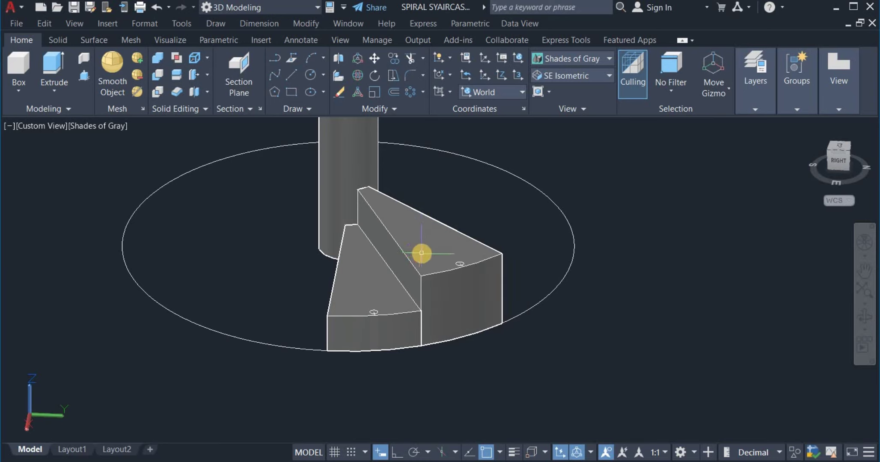
{"action": "left_click", "coordinate": [410, 91]}
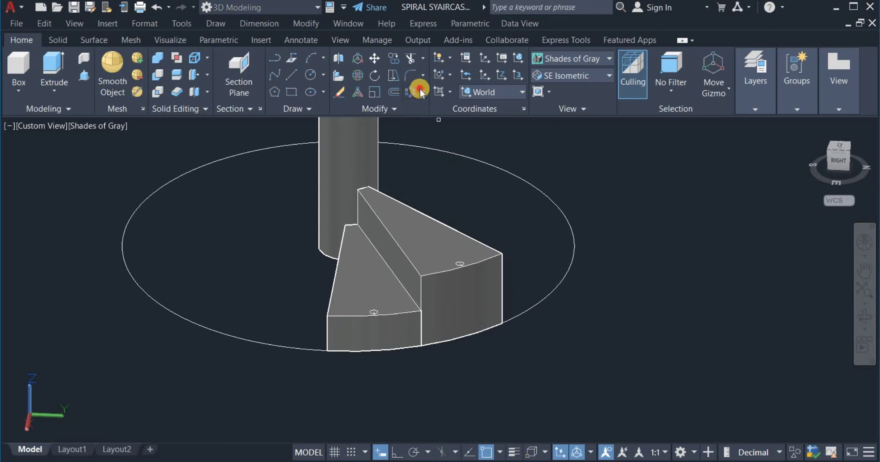
{"action": "left_click", "coordinate": [423, 92]}
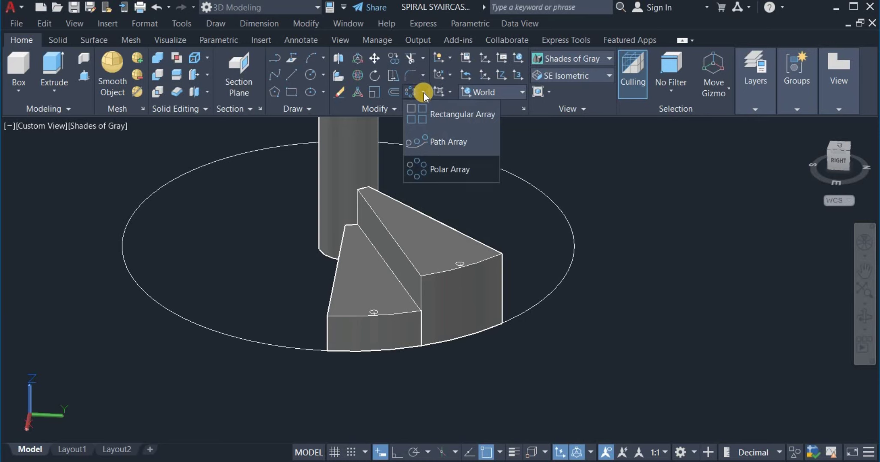
{"action": "left_click", "coordinate": [450, 169]}
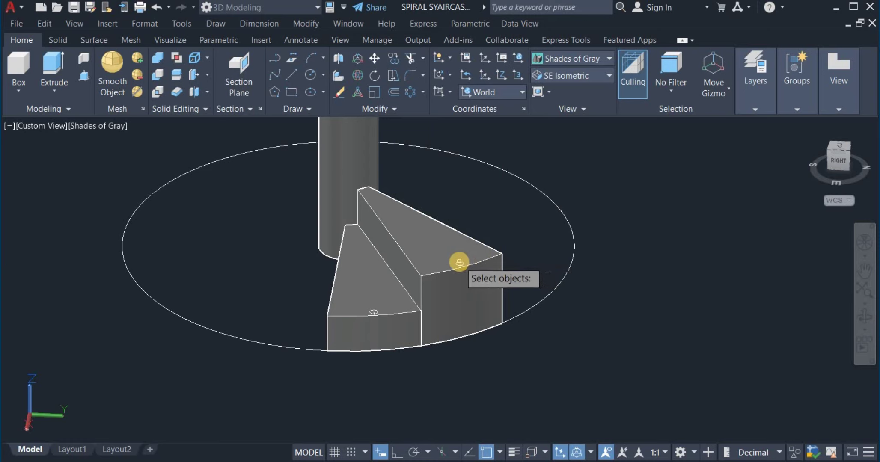
{"action": "left_click", "coordinate": [475, 276]}
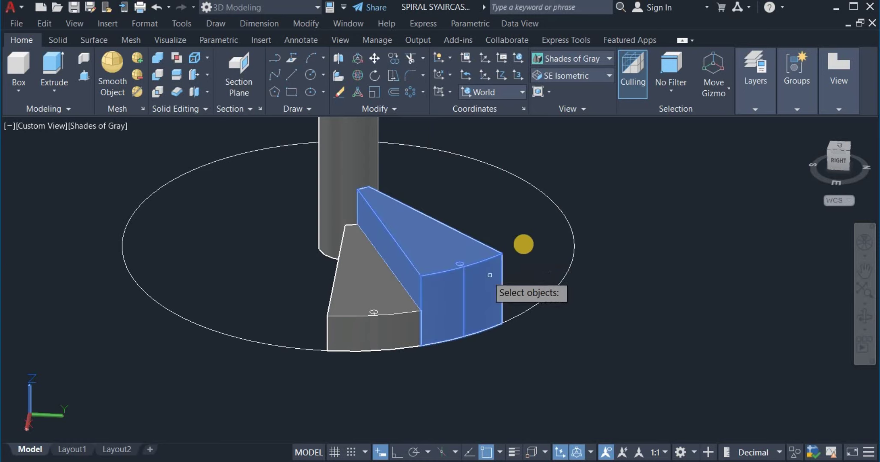
{"action": "key", "text": "Return"}
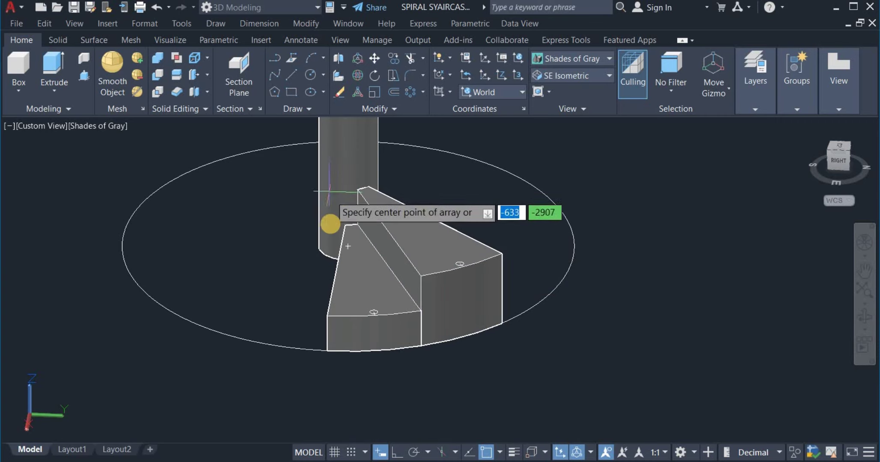
{"action": "left_click", "coordinate": [347, 212]}
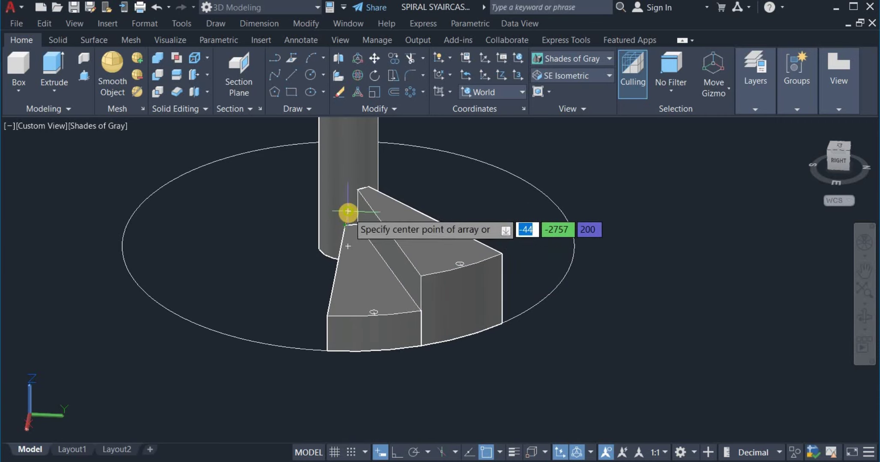
{"action": "left_click", "coordinate": [348, 210]}
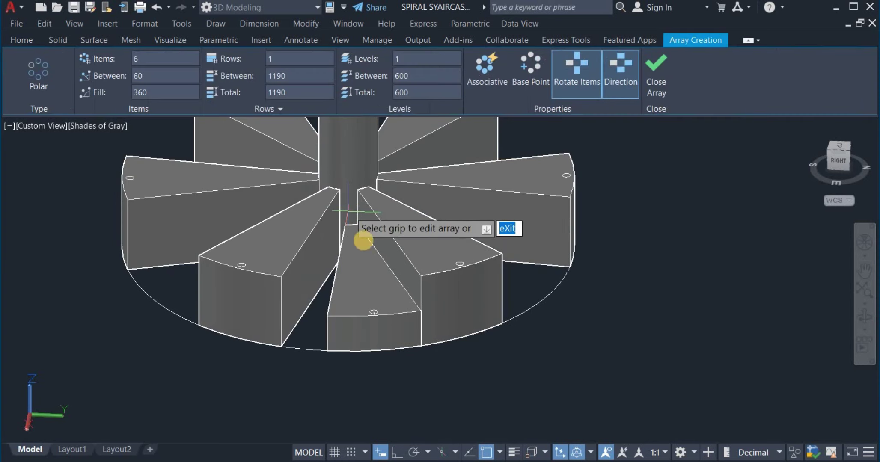
Set the polar array to 15 items over the full circle and finish the array.
{"action": "right_click", "coordinate": [620, 203]}
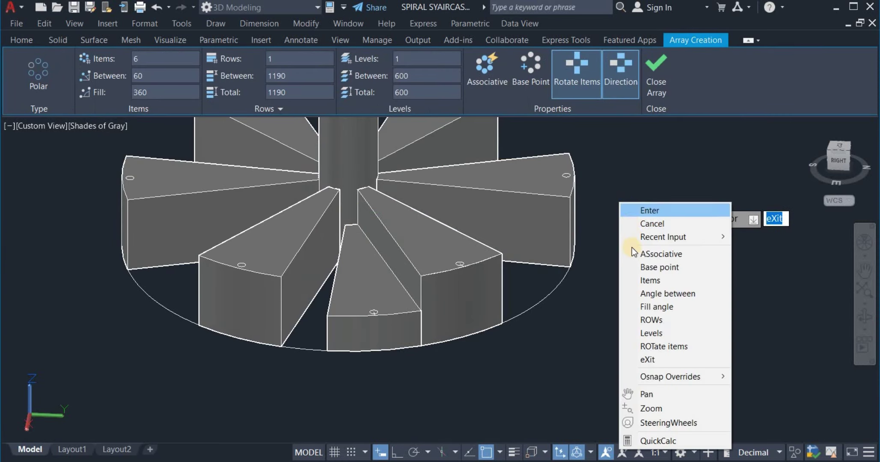
{"action": "left_click", "coordinate": [646, 280]}
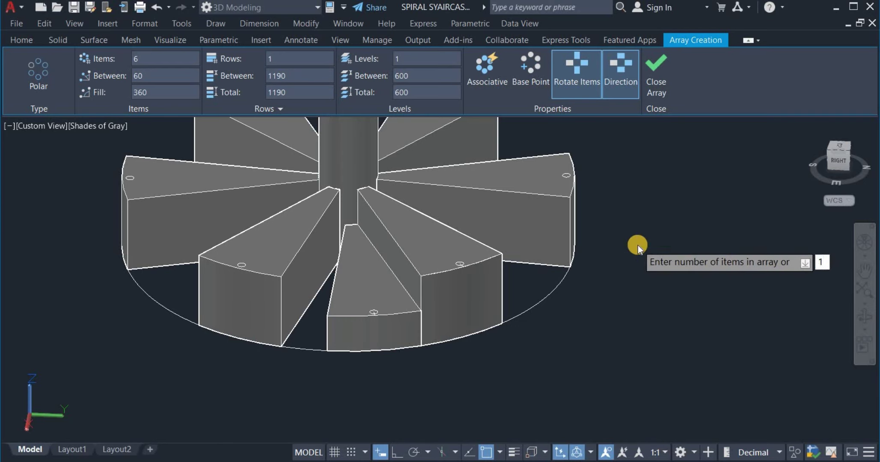
{"action": "key", "text": "Return"}
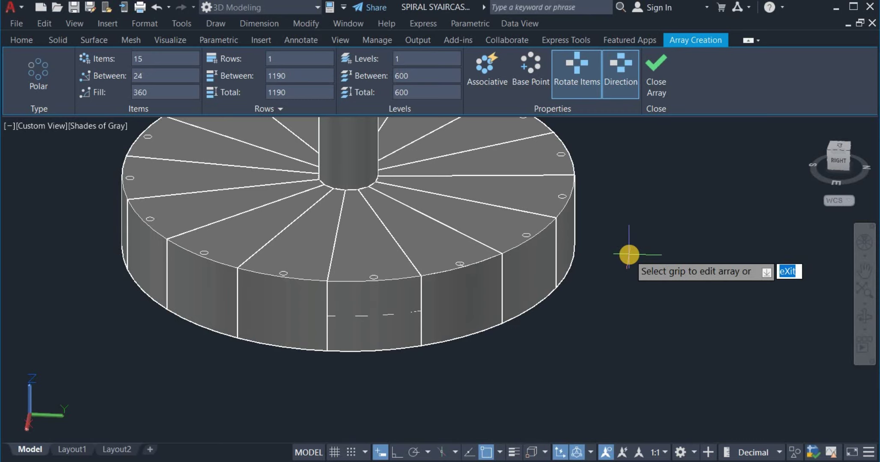
{"action": "right_click", "coordinate": [629, 255]}
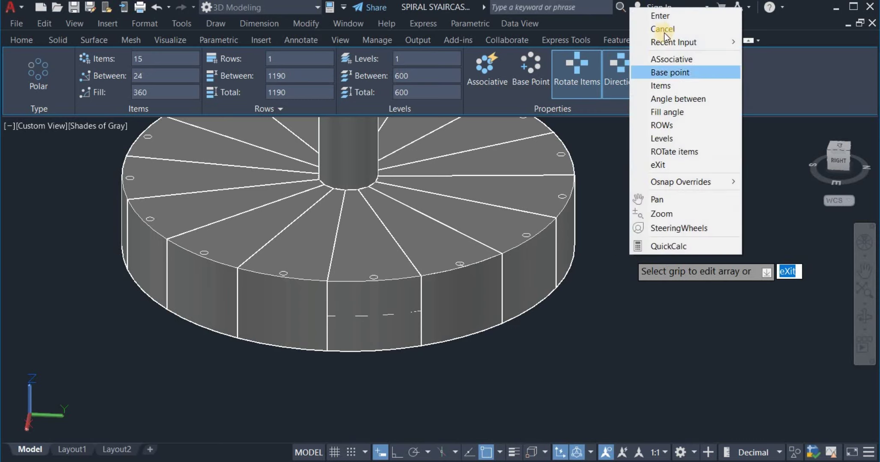
{"action": "left_click", "coordinate": [664, 16]}
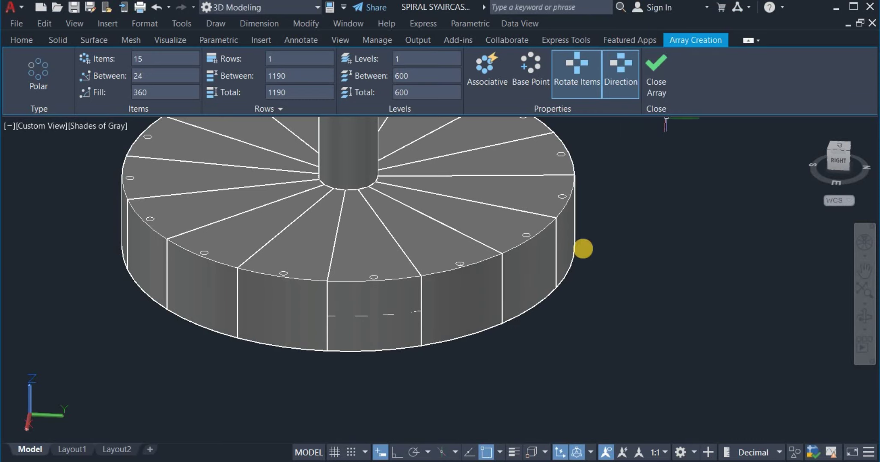
Erase the arrayed copy overlapping the first step, and union the first and second step solids.
{"action": "right_click", "coordinate": [621, 326]}
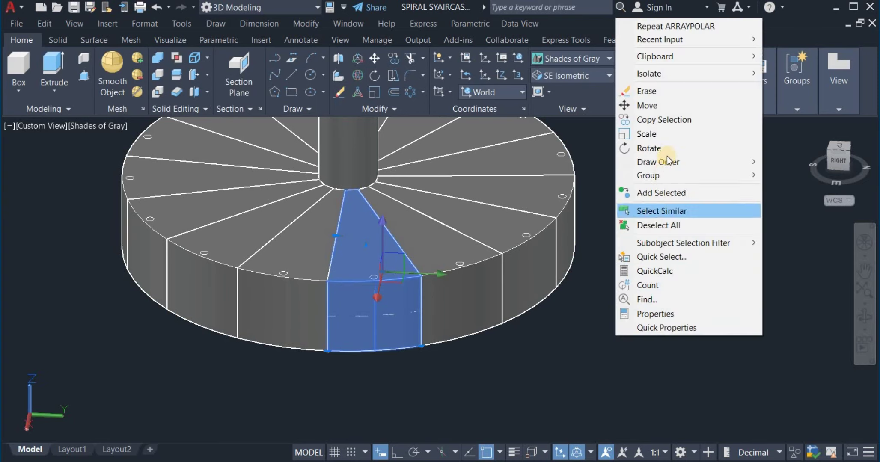
{"action": "left_click", "coordinate": [674, 92]}
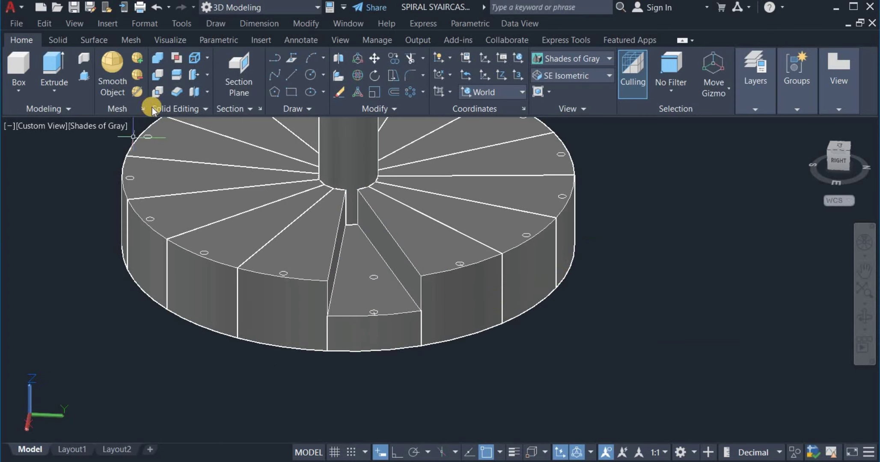
{"action": "left_click", "coordinate": [159, 59]}
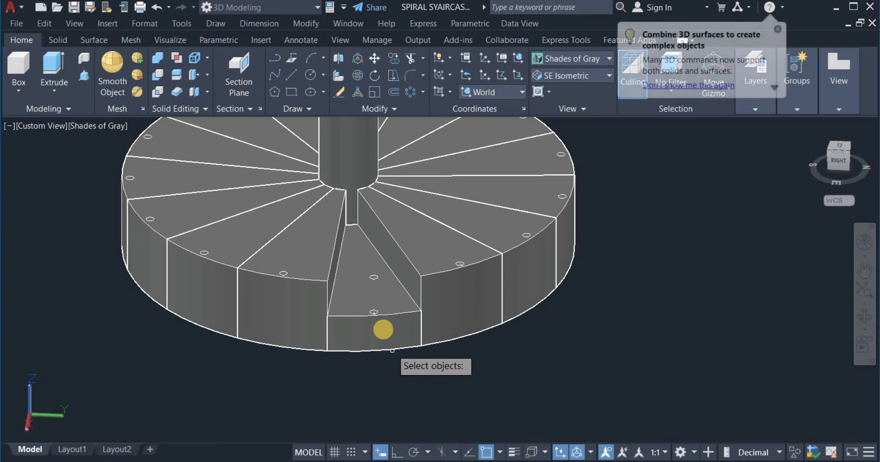
{"action": "left_click", "coordinate": [385, 334]}
{"action": "left_click", "coordinate": [479, 317]}
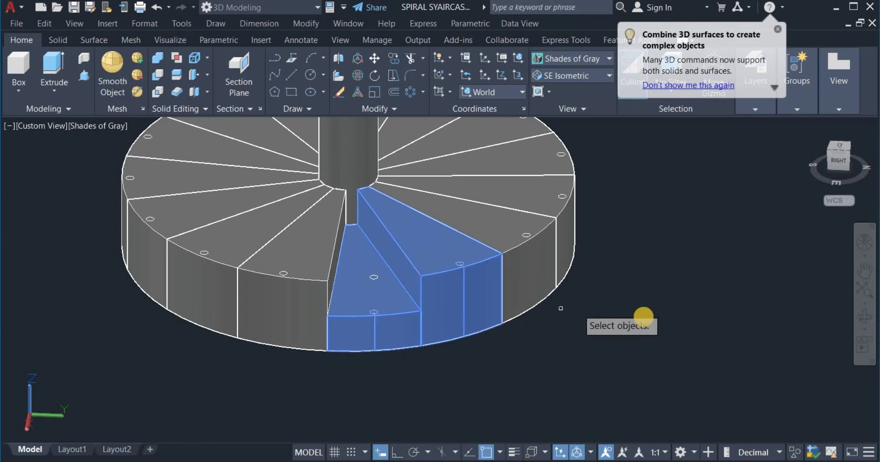
{"action": "key", "text": "Return"}
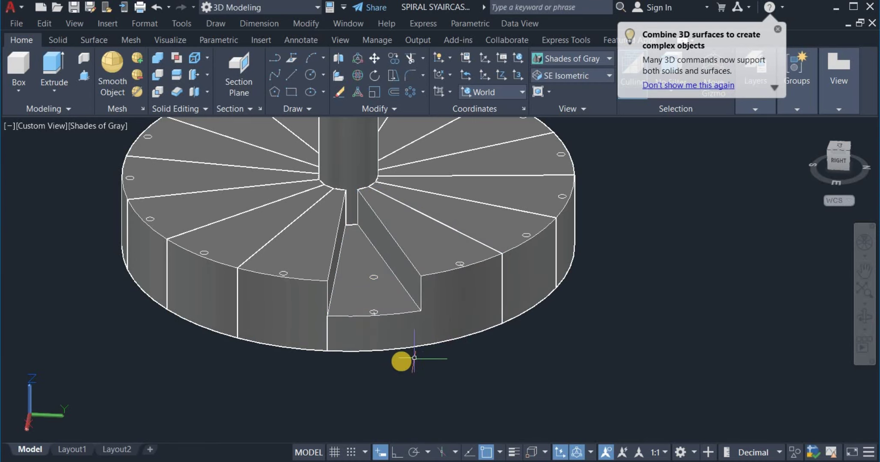
Move the third step and its circle up, from its lower outer corner to the midpoint of the second step's adjoining vertical edge.
{"action": "left_click", "coordinate": [864, 316]}
{"action": "left_click_drag", "start_coordinate": [748, 326], "coordinate": [710, 328]}
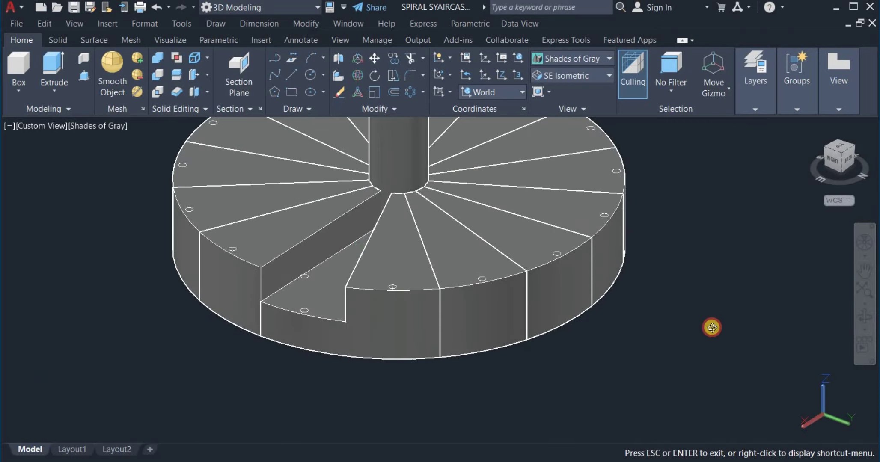
{"action": "right_click", "coordinate": [709, 328]}
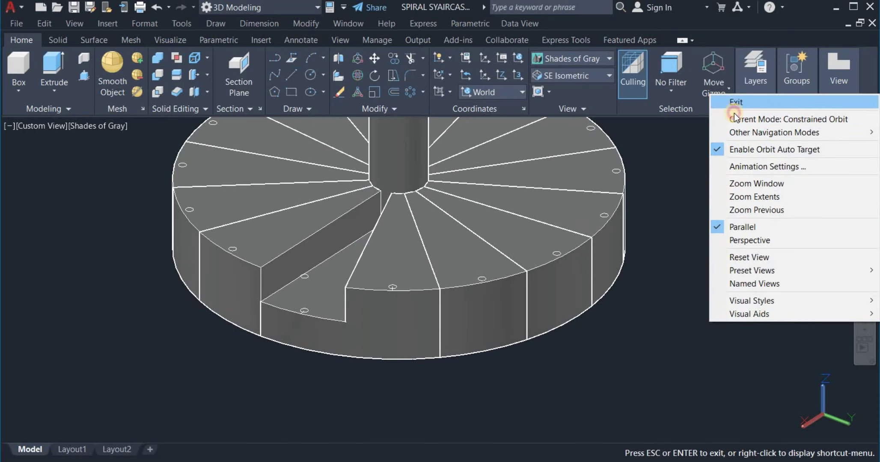
{"action": "left_click", "coordinate": [735, 105]}
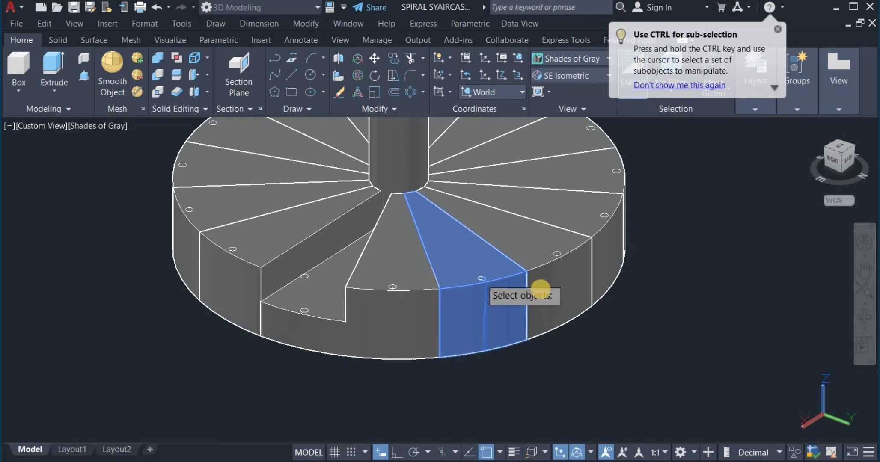
{"action": "left_click", "coordinate": [540, 288]}
{"action": "key", "text": "Return"}
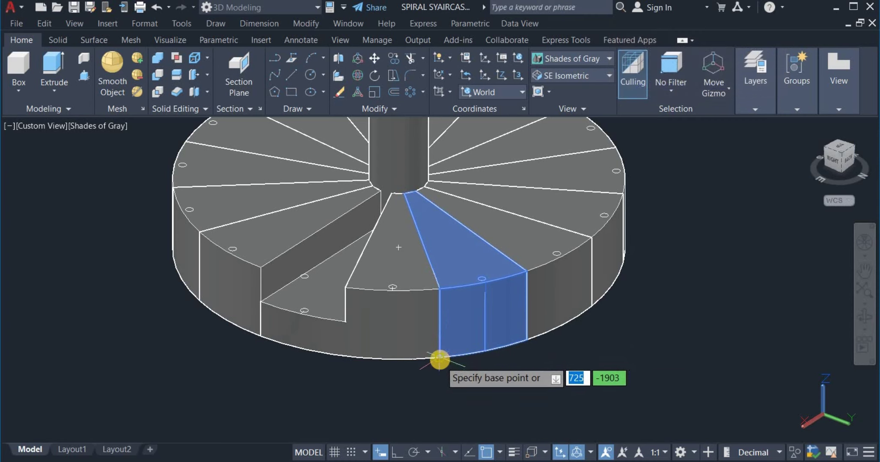
{"action": "left_click", "coordinate": [453, 359]}
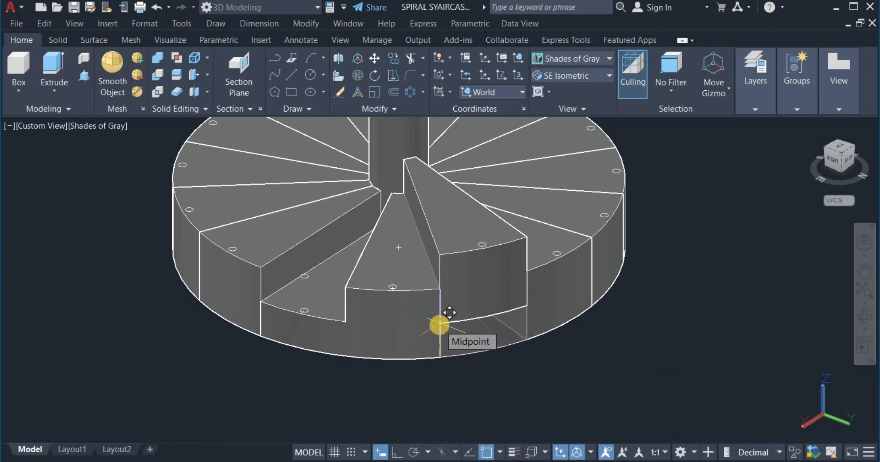
{"action": "left_click", "coordinate": [441, 323]}
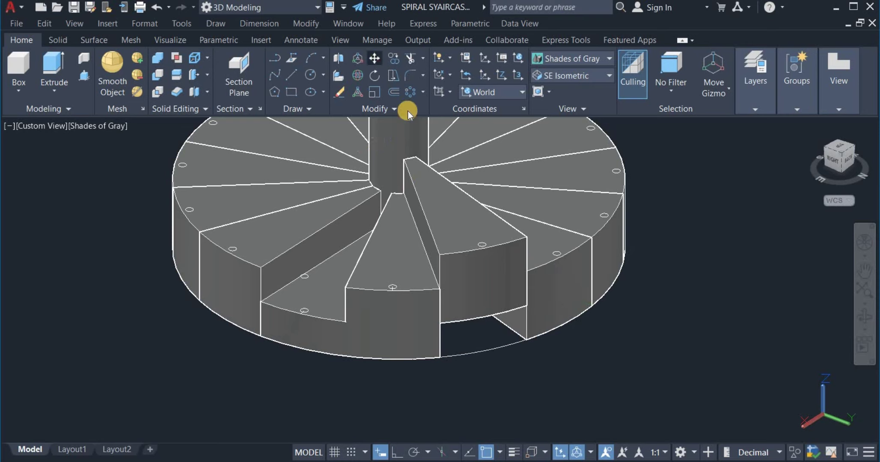
Move the fourth step and its circle up, from its lower outer corner to the midpoint of the third step's adjoining vertical edge.
{"action": "key", "text": "space"}
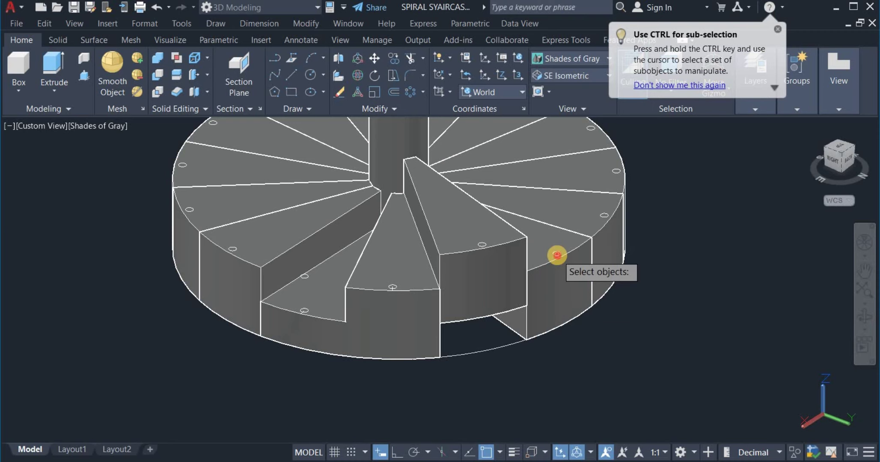
{"action": "left_click", "coordinate": [550, 274]}
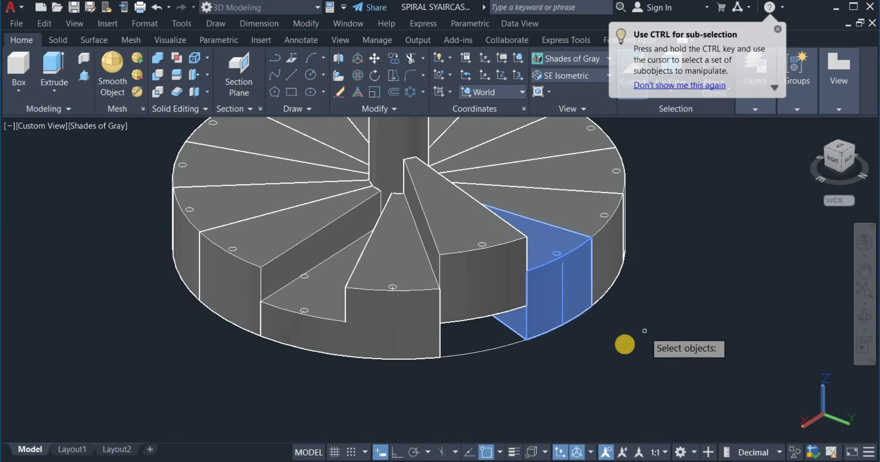
{"action": "key", "text": "Return"}
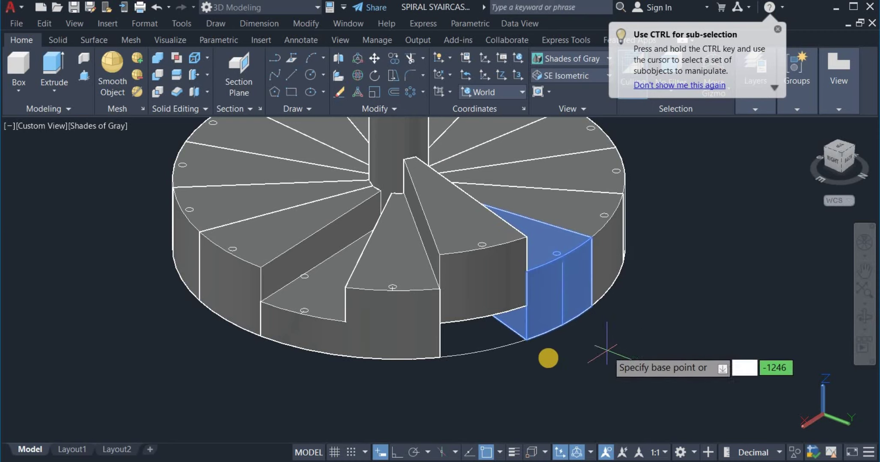
{"action": "left_click", "coordinate": [523, 340]}
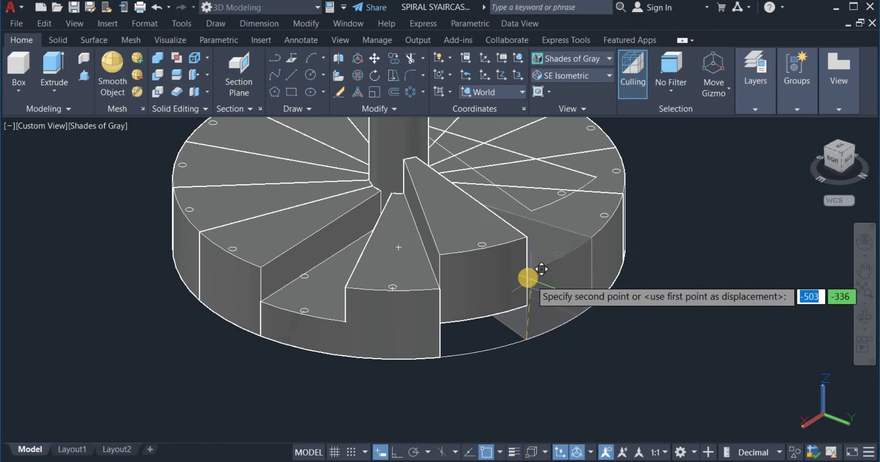
{"action": "left_click", "coordinate": [528, 272]}
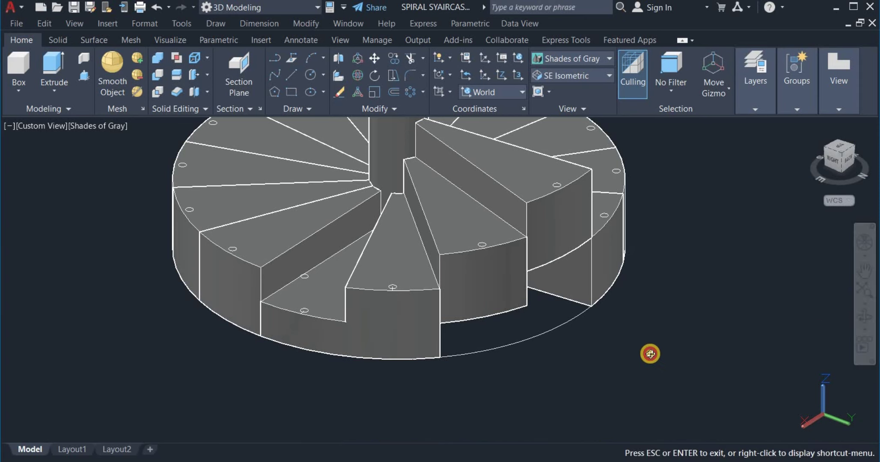
{"action": "left_click_drag", "start_coordinate": [651, 354], "coordinate": [609, 358]}
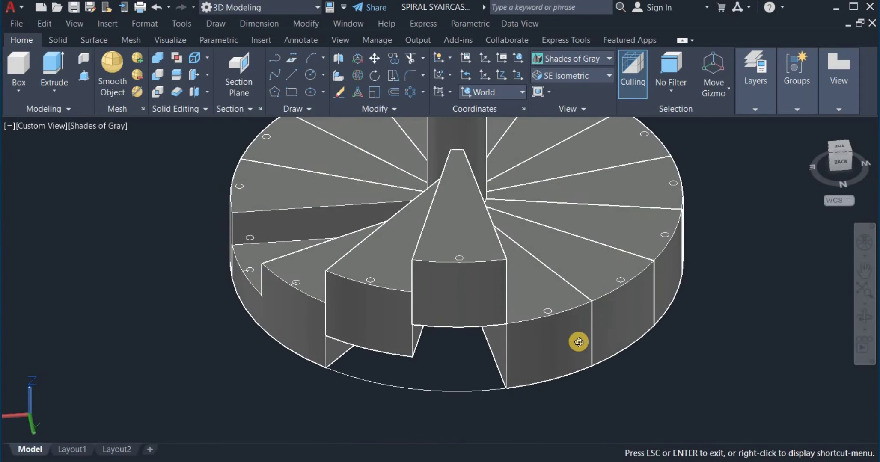
Move the fifth step and its circle up, from its lower outer corner to the midpoint of the fourth step's adjoining vertical edge.
{"action": "right_click", "coordinate": [711, 178]}
{"action": "left_click", "coordinate": [722, 173]}
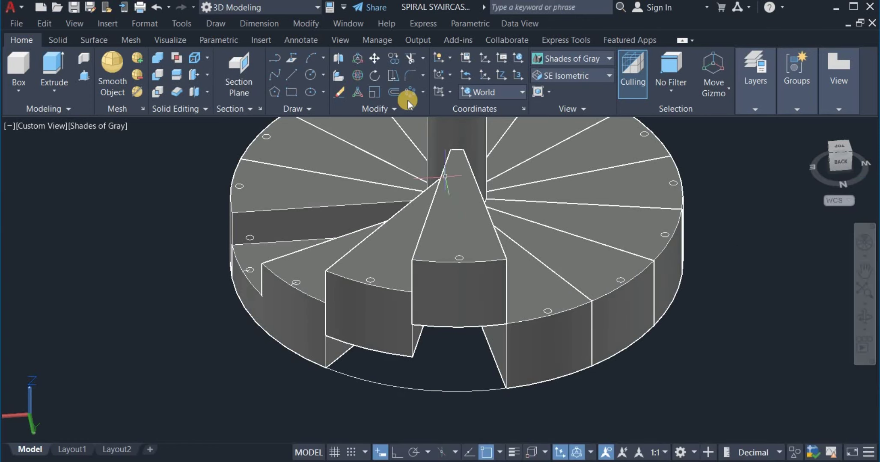
{"action": "left_click", "coordinate": [370, 59]}
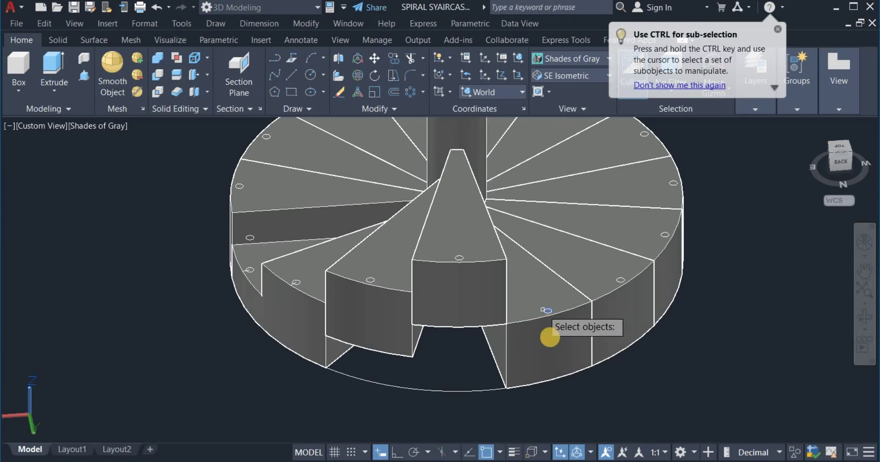
{"action": "left_click", "coordinate": [550, 336]}
{"action": "key", "text": "Return"}
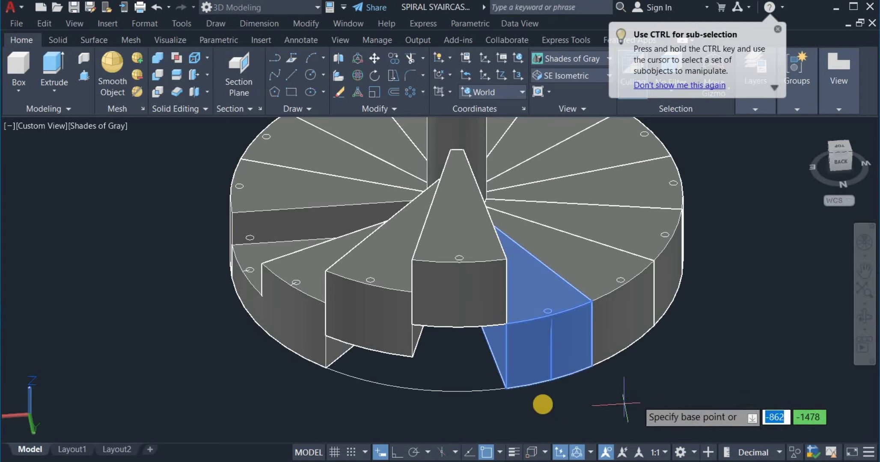
{"action": "left_click", "coordinate": [507, 386]}
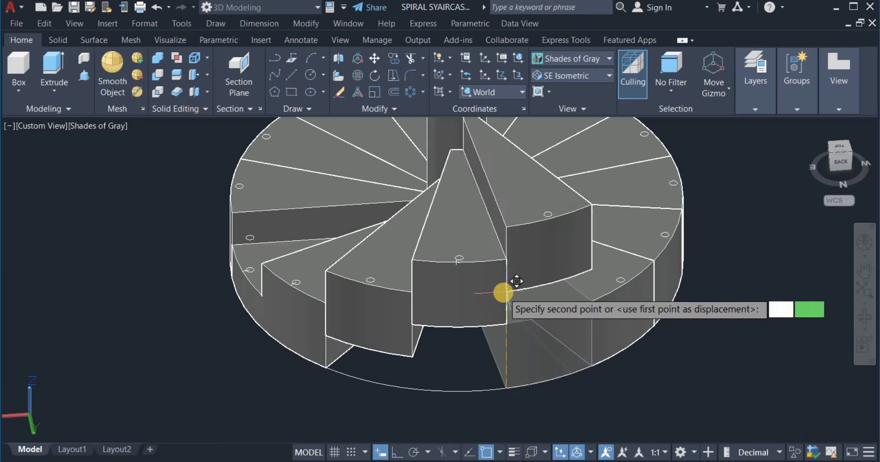
{"action": "left_click", "coordinate": [503, 292]}
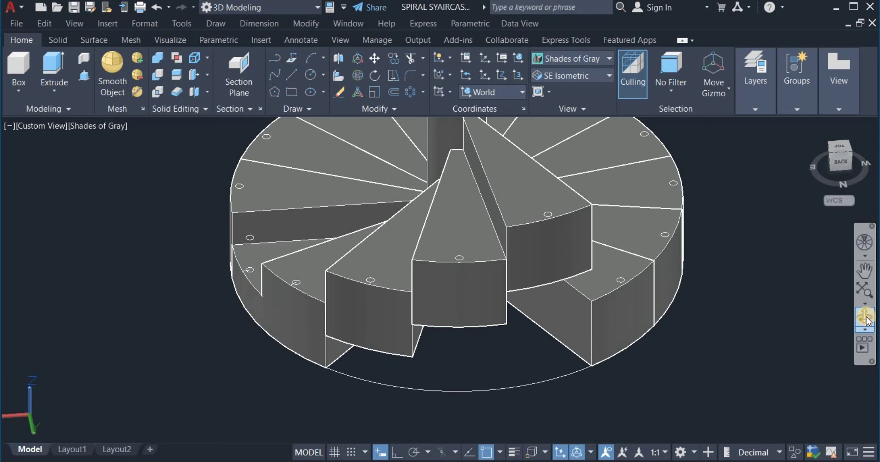
Start moving the sixth step and its circle, with the lower outer corner nearest the raised fifth step as base point.
{"action": "left_click_drag", "start_coordinate": [724, 320], "coordinate": [637, 329]}
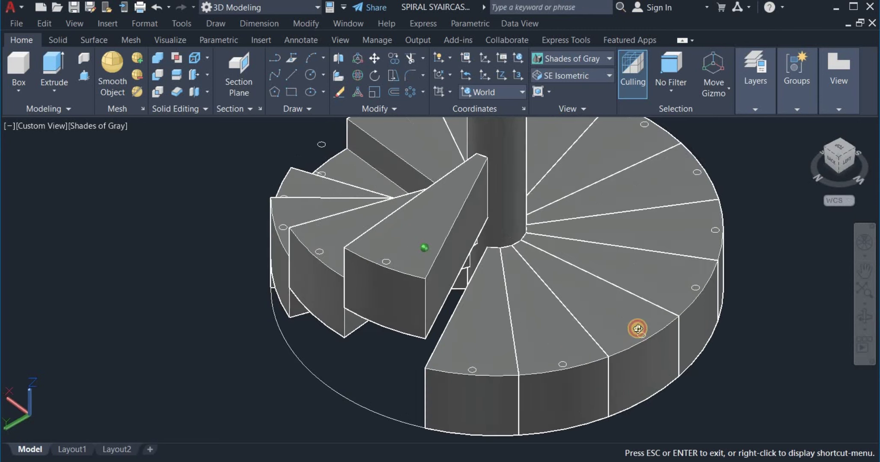
{"action": "right_click", "coordinate": [746, 215]}
{"action": "left_click", "coordinate": [728, 224]}
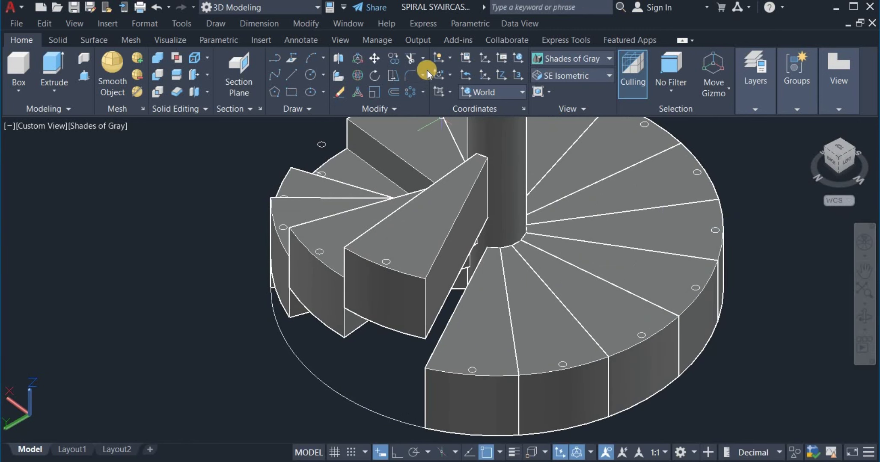
{"action": "left_click", "coordinate": [374, 59]}
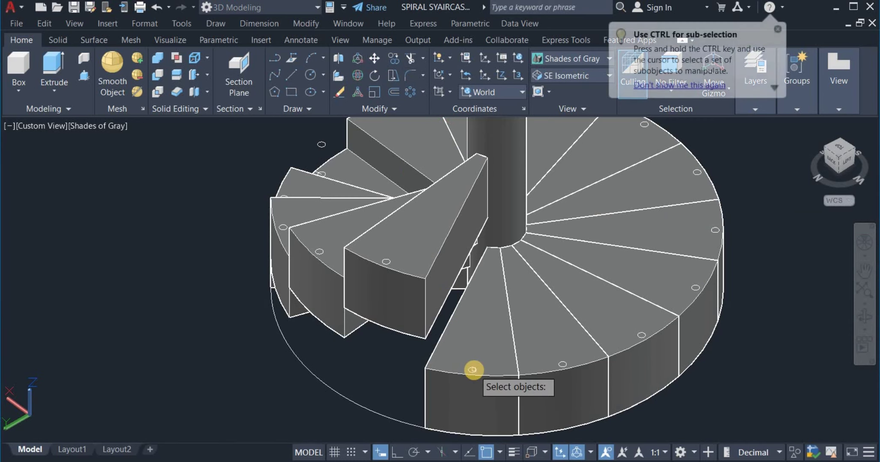
{"action": "left_click", "coordinate": [472, 371]}
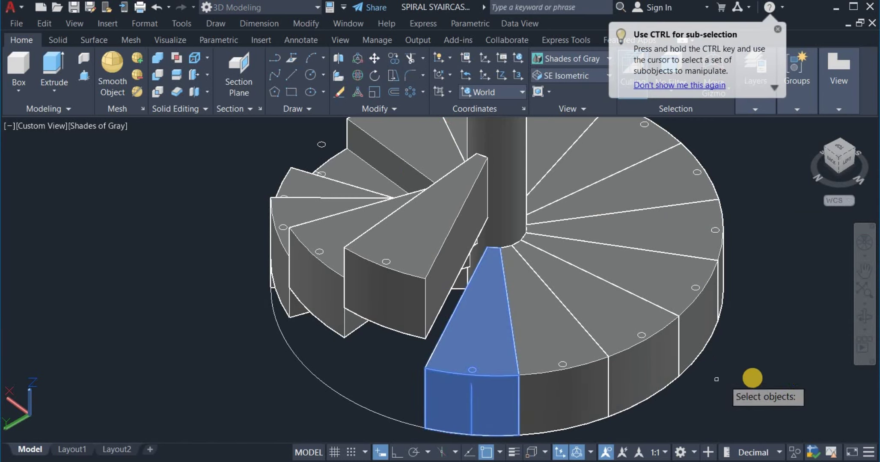
{"action": "key", "text": "Return"}
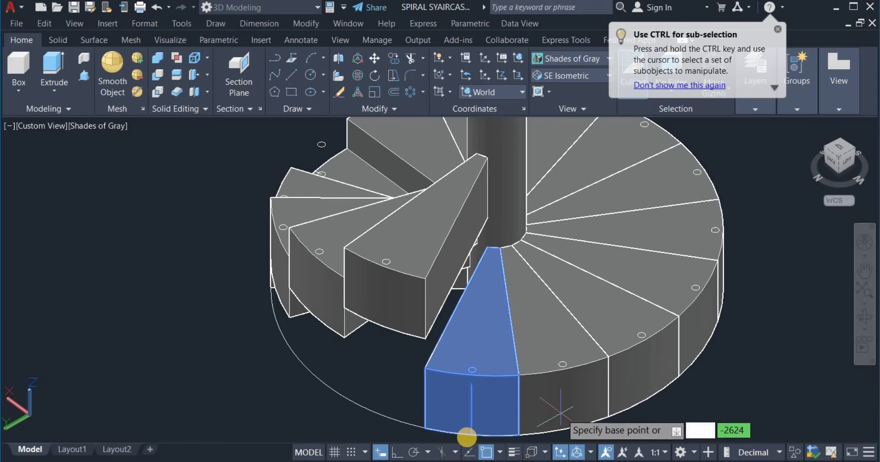
{"action": "left_click", "coordinate": [427, 424]}
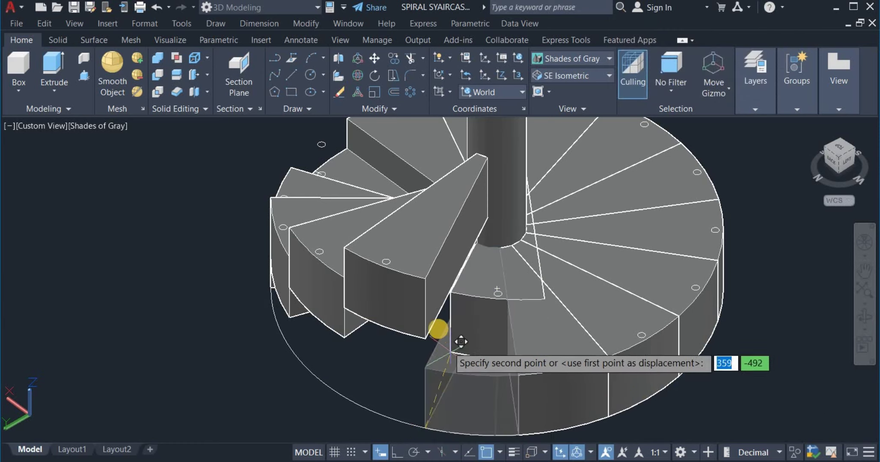